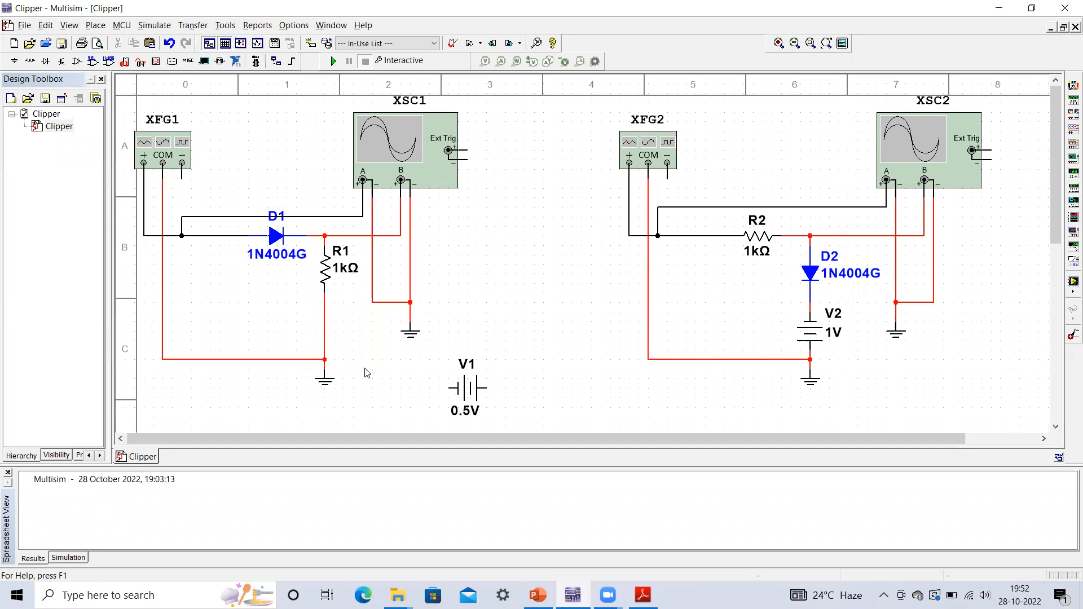
Examine the waveform, frequency, amplitude and offset settings of function generator XFG1, then close its window.
click(157, 154)
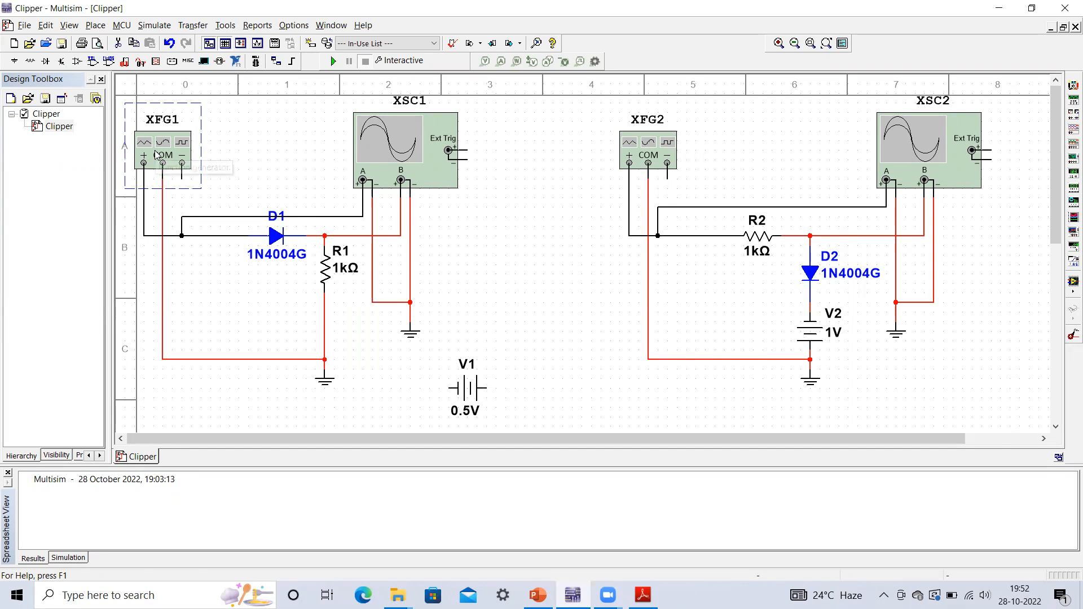
double_click(156, 154)
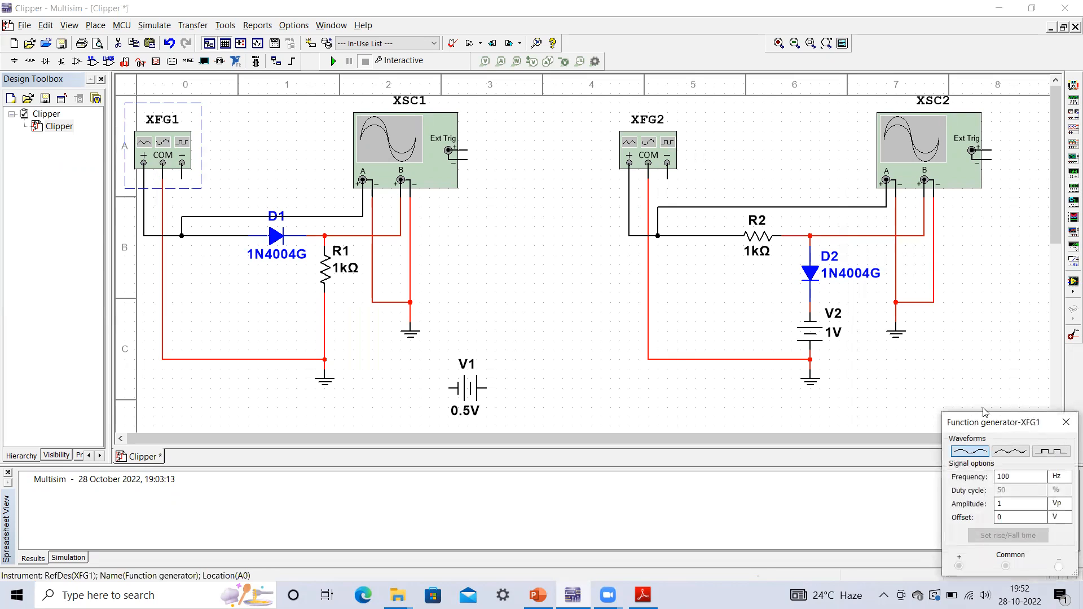
drag(948, 417, 261, 127)
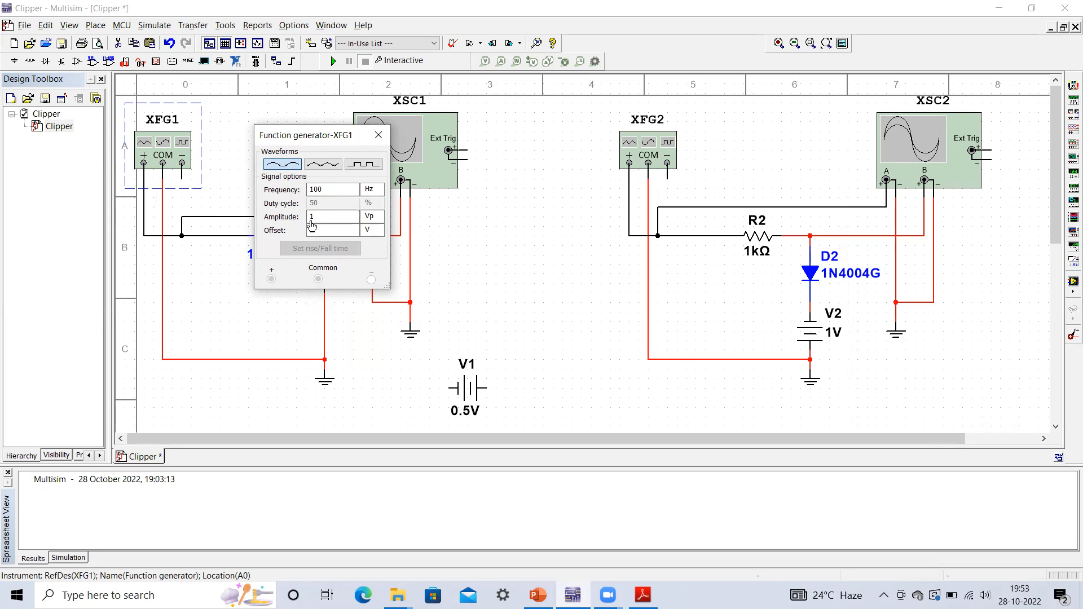
click(381, 139)
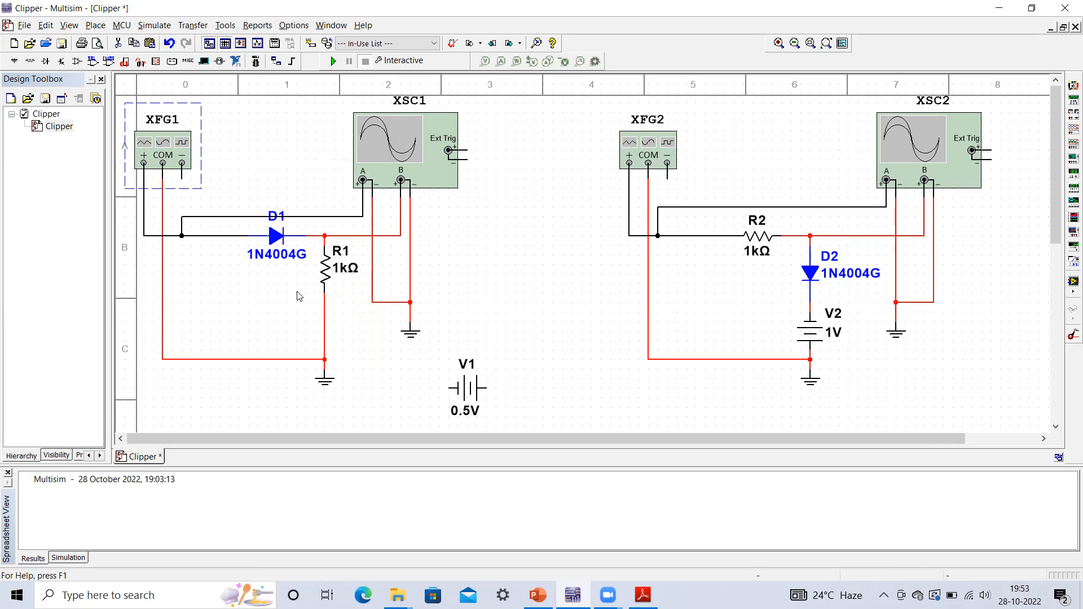
Run the simulation with oscilloscope XSC1 open in an enlarged window clear of its circuit, and pause it to inspect the traces.
click(333, 62)
double_click(418, 150)
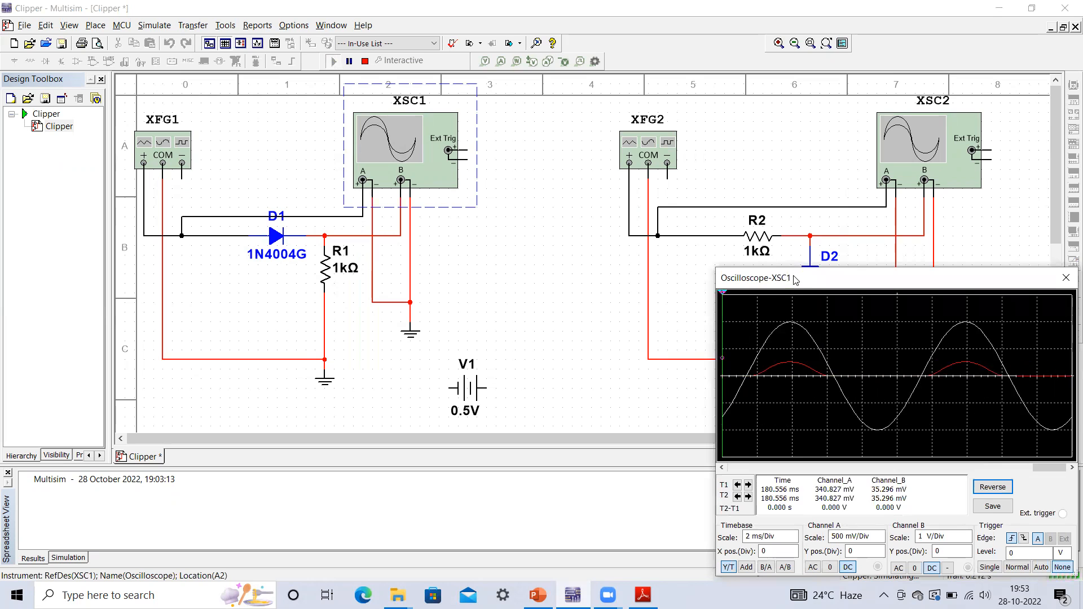
drag(795, 280, 578, 107)
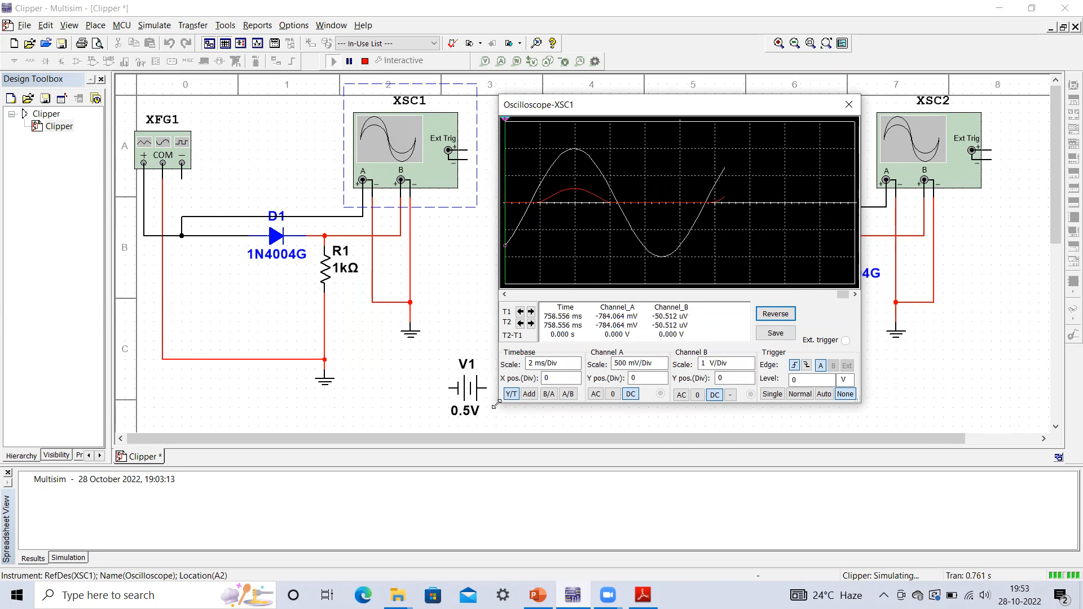
drag(496, 404, 416, 520)
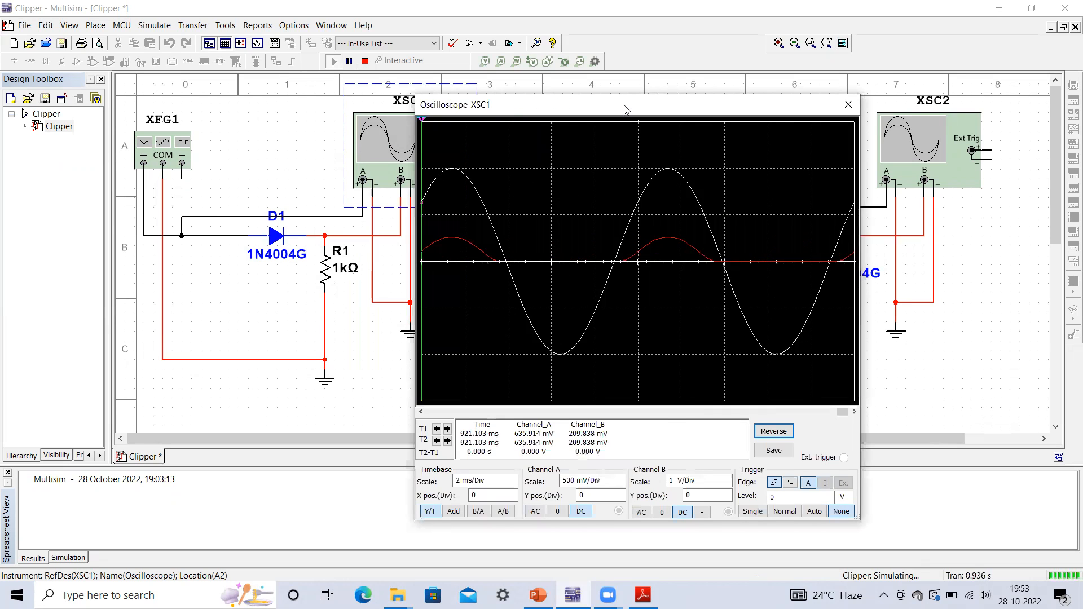
drag(690, 104, 781, 64)
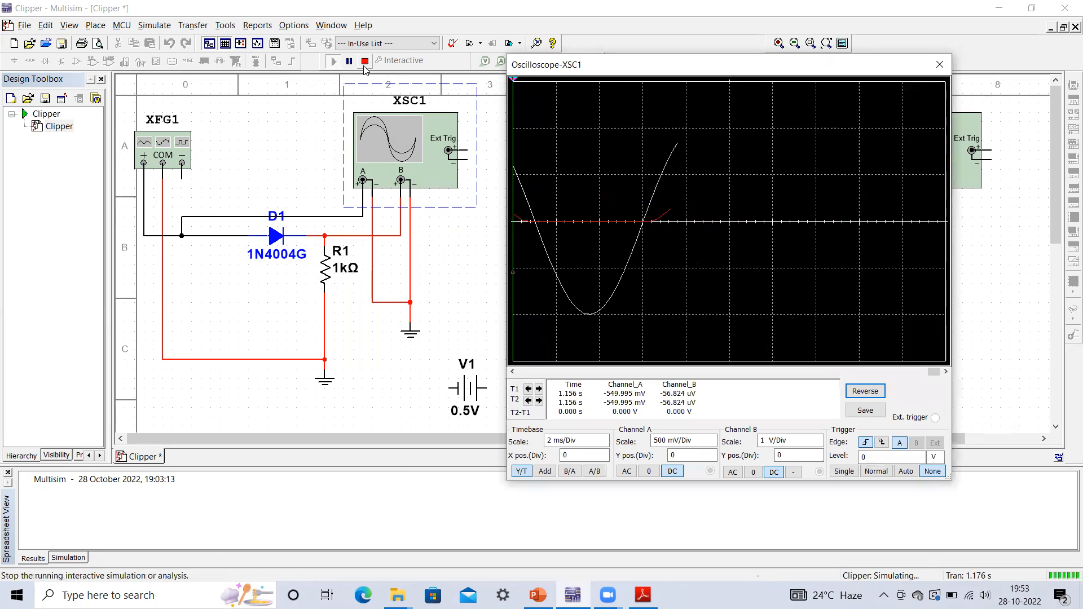
click(349, 61)
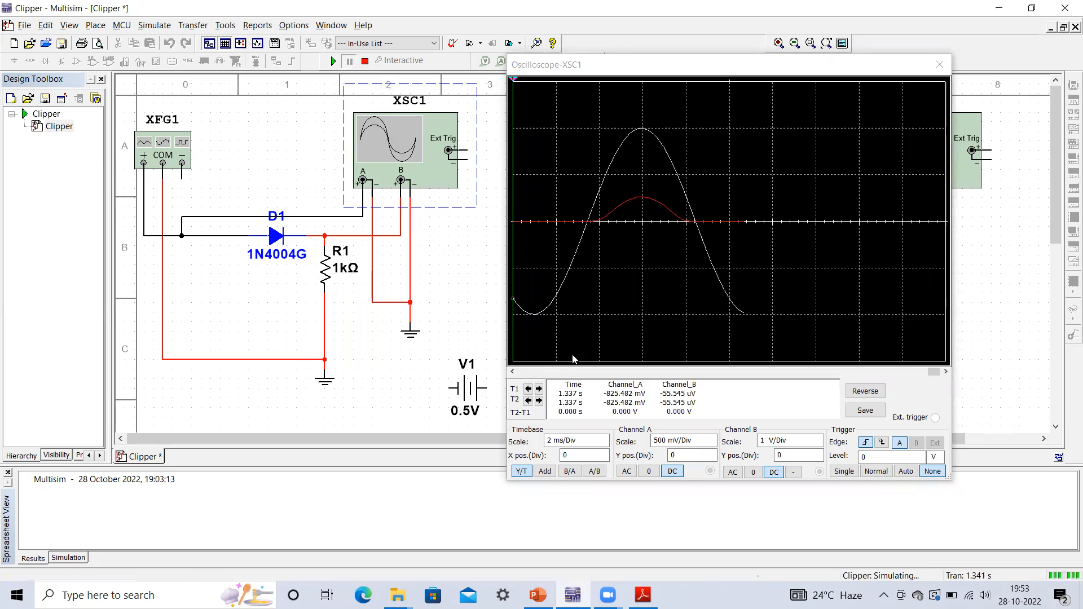
click(514, 373)
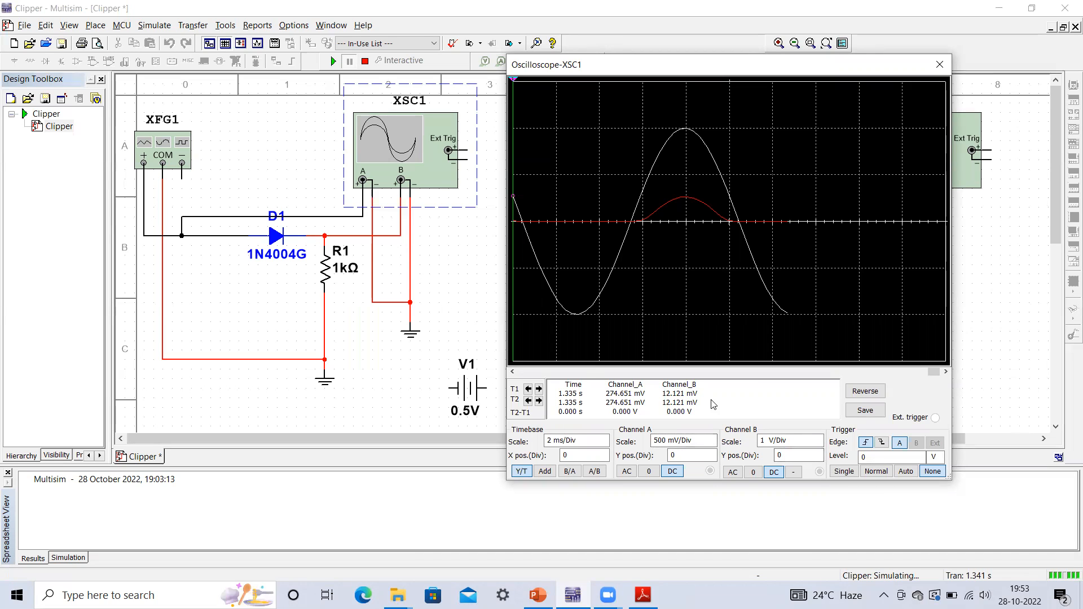
Set XSC1's Channel B scale to 500 mV/Div, place a measurement cursor on the waveform peak, and end the simulation with the oscilloscope closed.
click(810, 442)
click(817, 446)
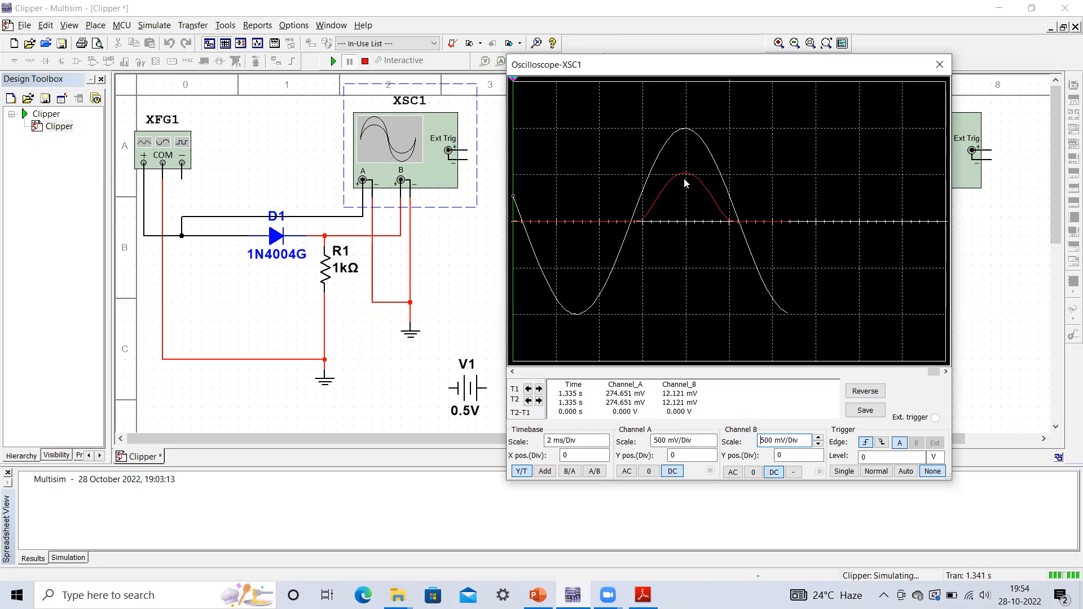
drag(514, 84, 684, 101)
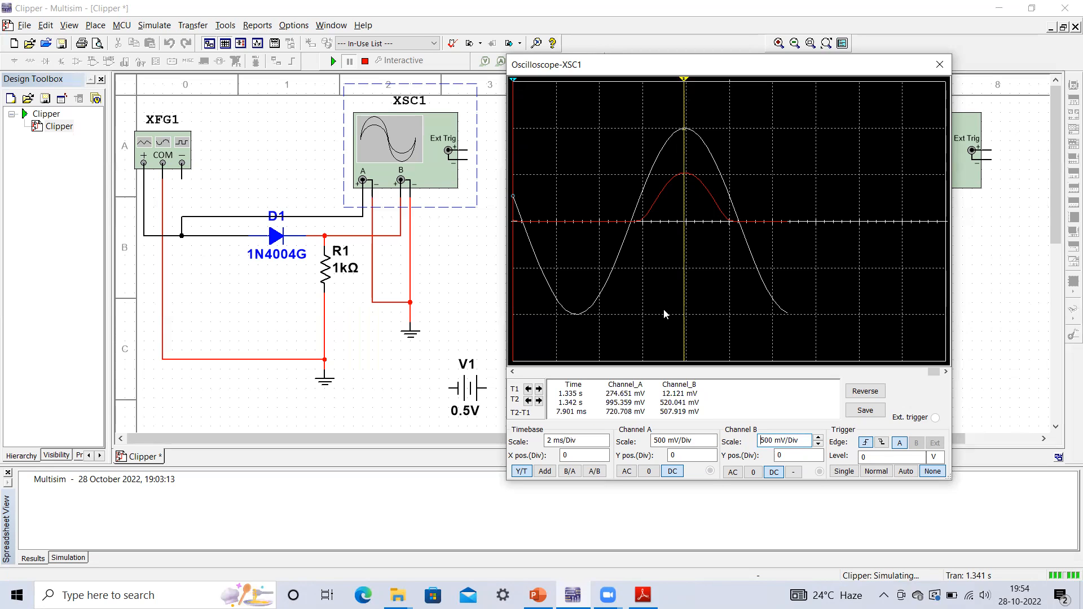
click(938, 66)
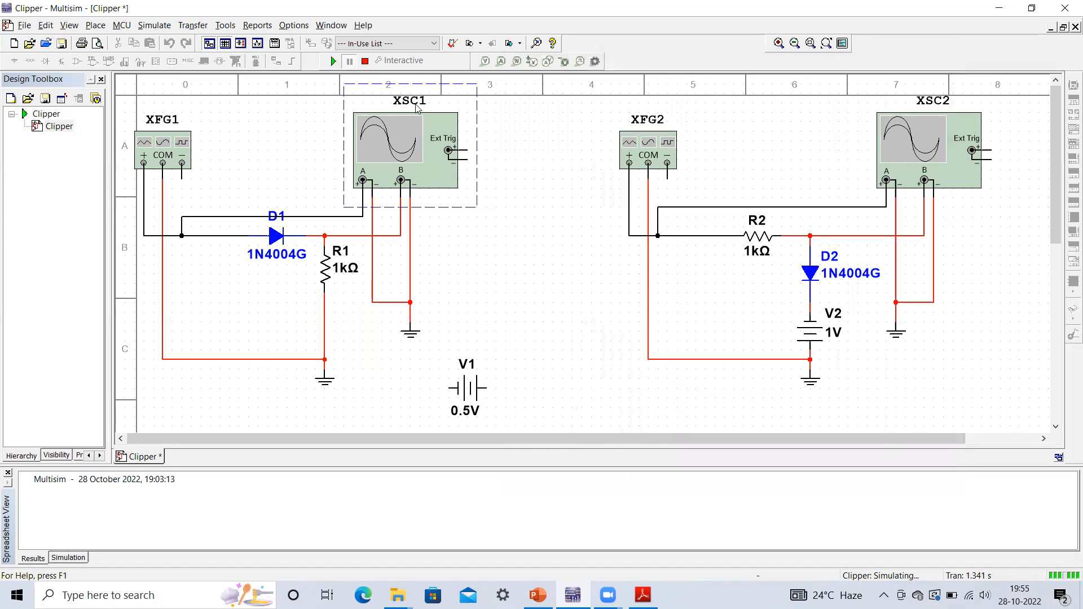
click(365, 61)
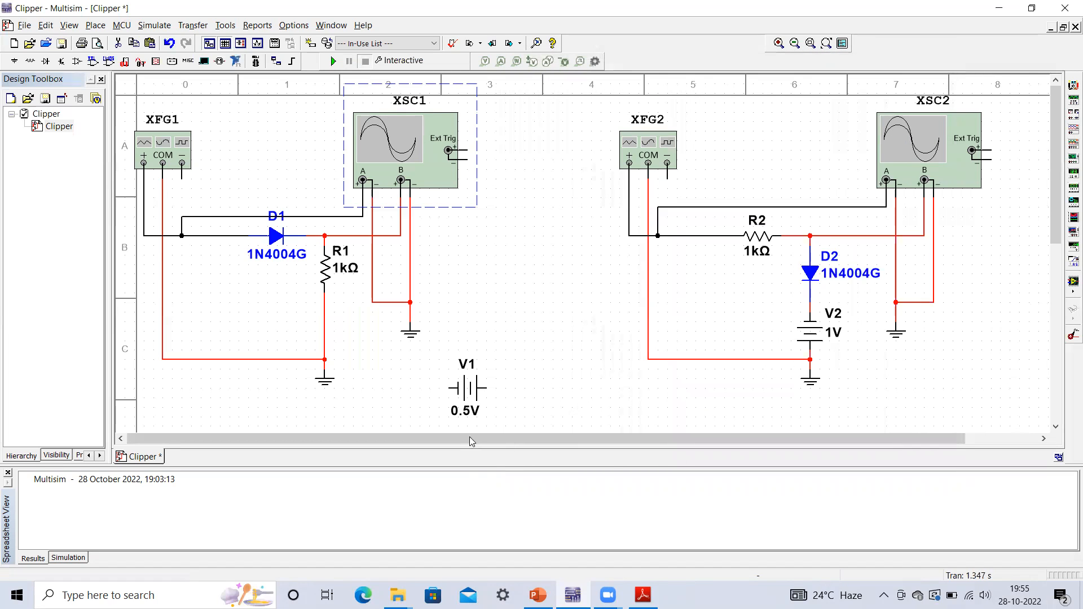
Insert the 0.5 V source V1 in series into the wire between the XFG1 input node and diode D1.
drag(469, 392, 211, 242)
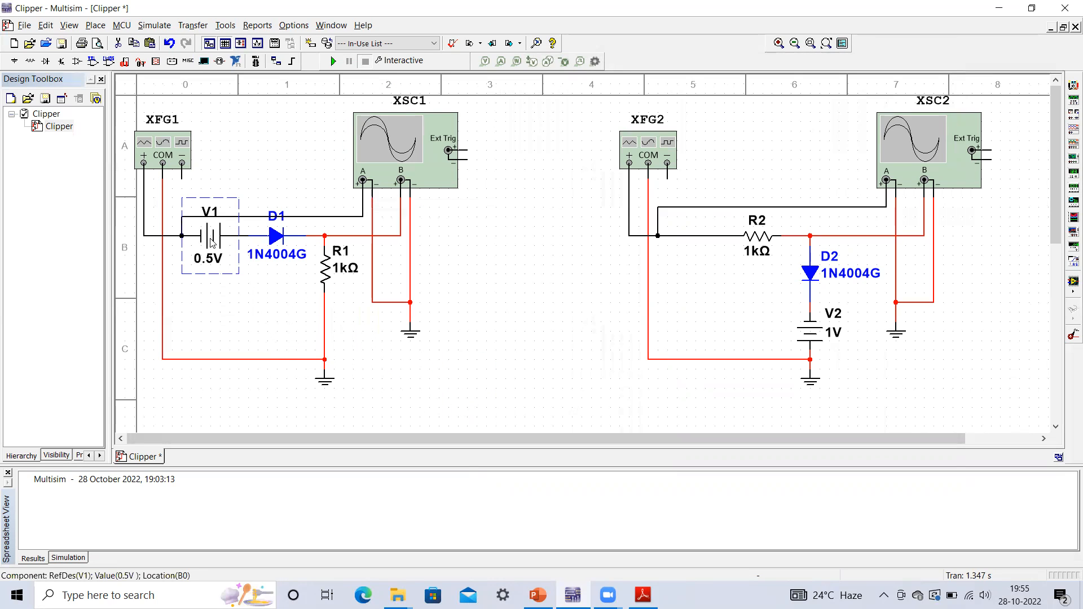
click(521, 398)
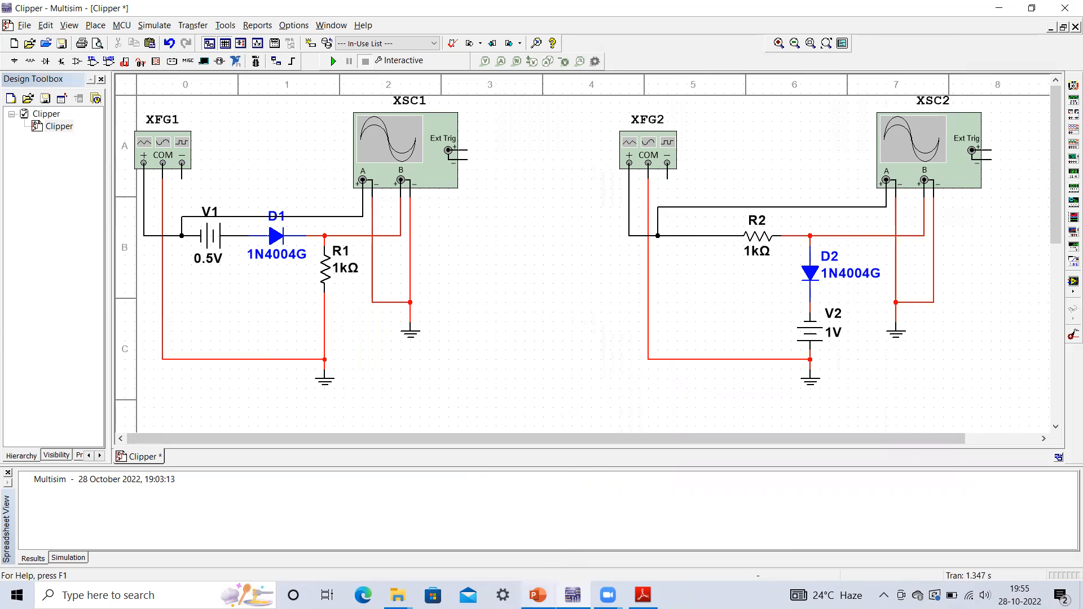
Switch to the EDC presentation in PowerPoint, examine the biased series clippers on slide 28, and return to Multisim.
click(538, 595)
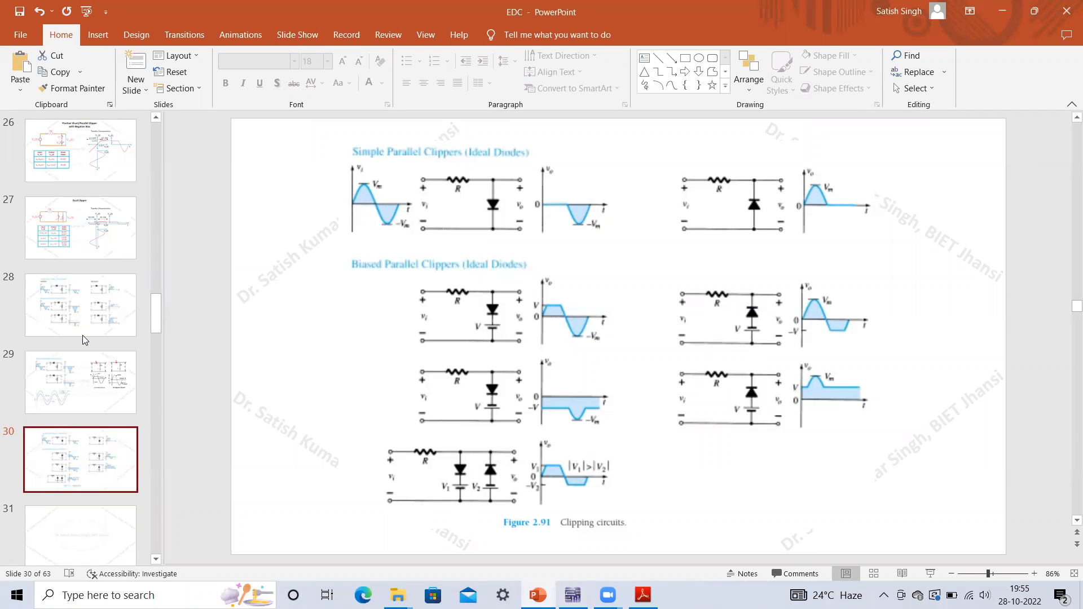
click(87, 302)
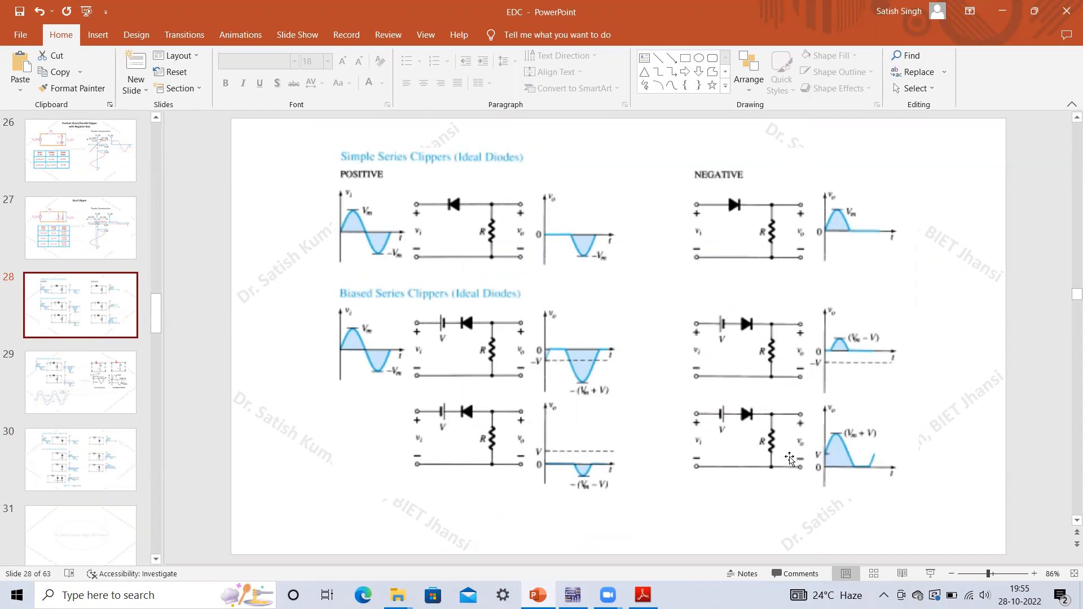
click(1001, 13)
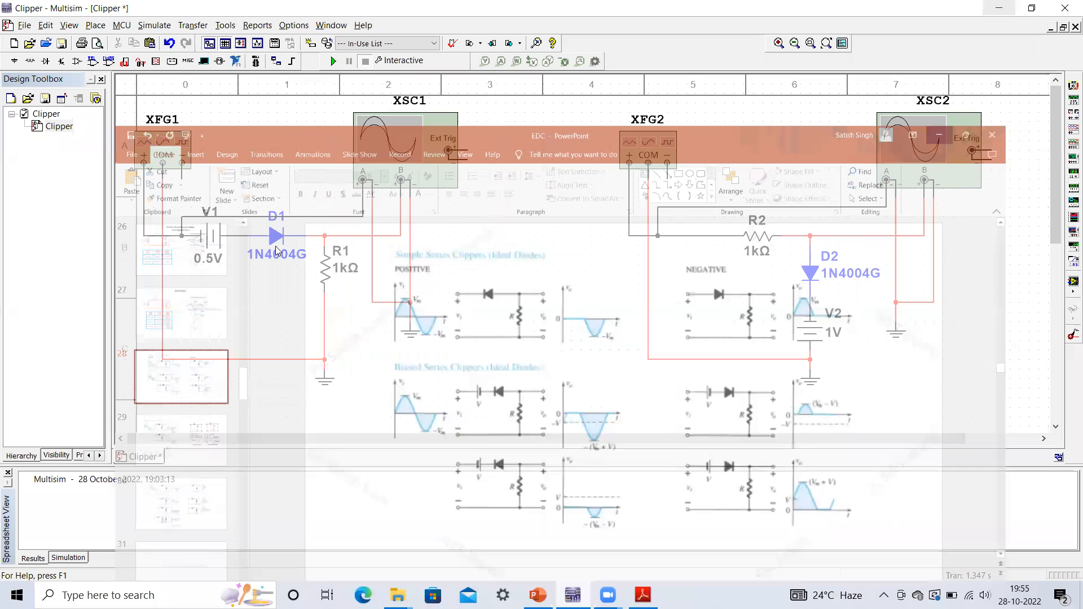
Simulate the clipper with V1 in series, pause to view the XSC1 traces, and stop the simulation.
click(332, 62)
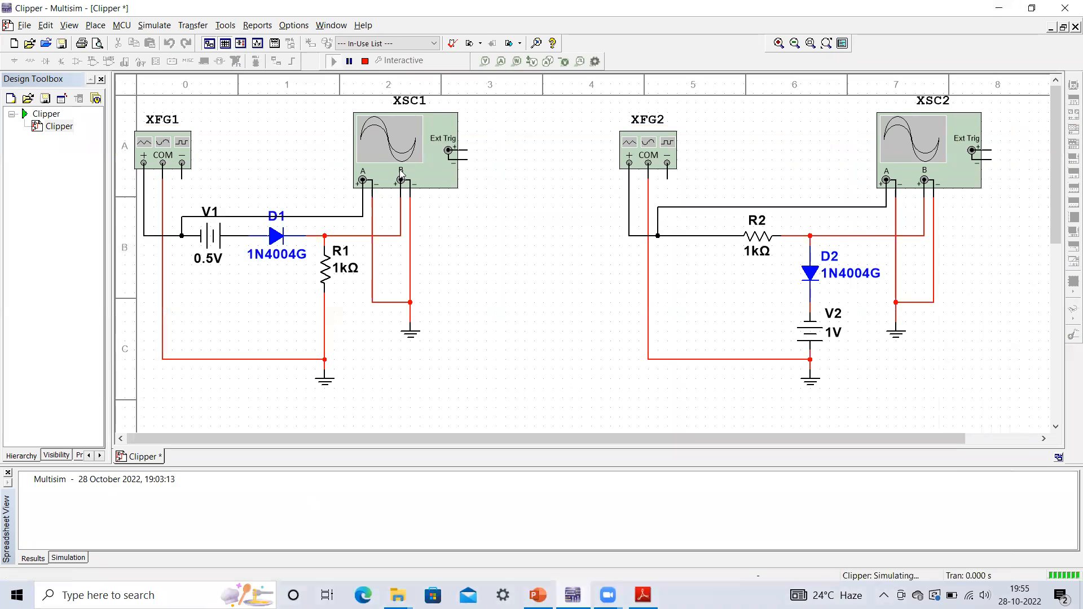
double_click(422, 151)
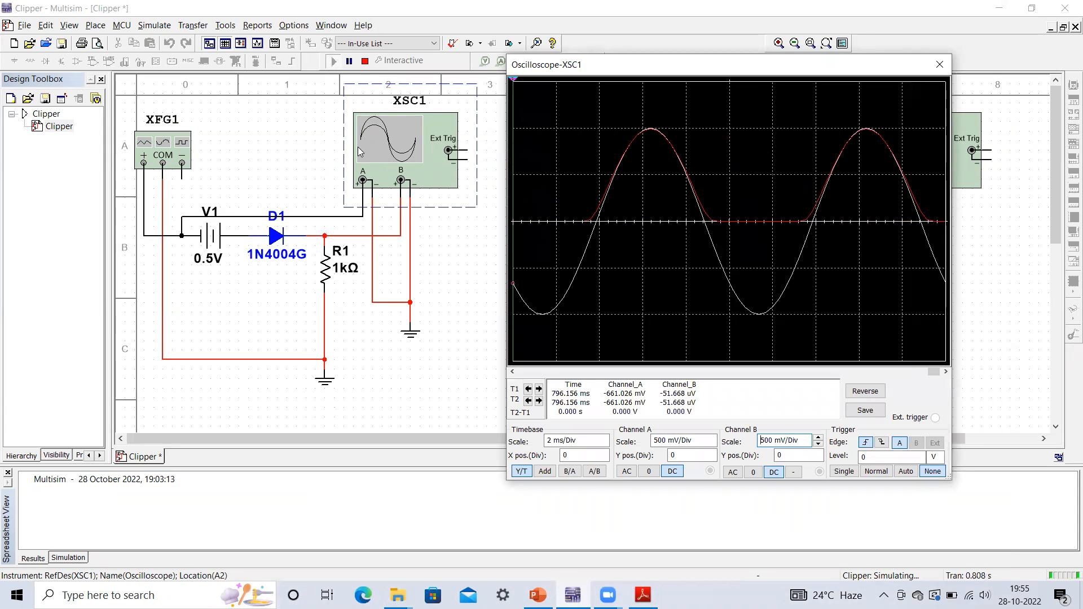
click(350, 62)
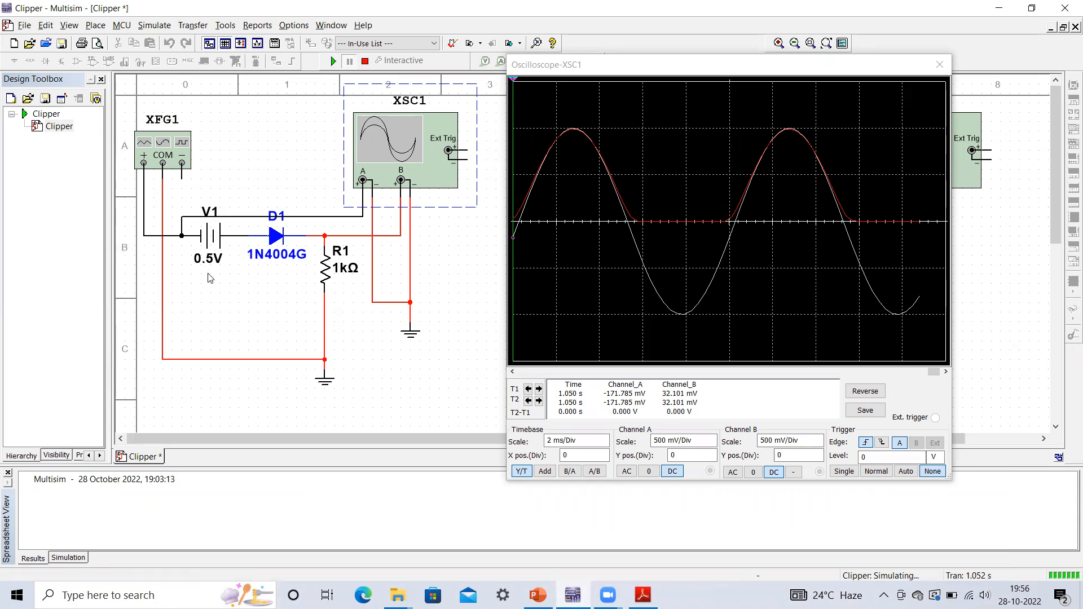
click(365, 62)
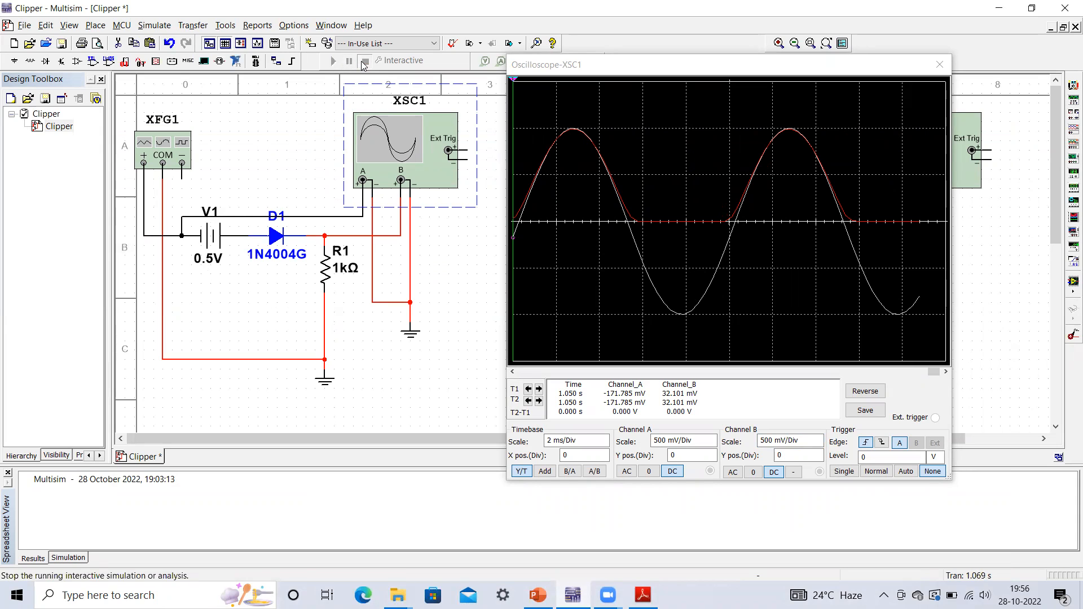
Set the voltage of DC source V1 to 1 V.
double_click(198, 270)
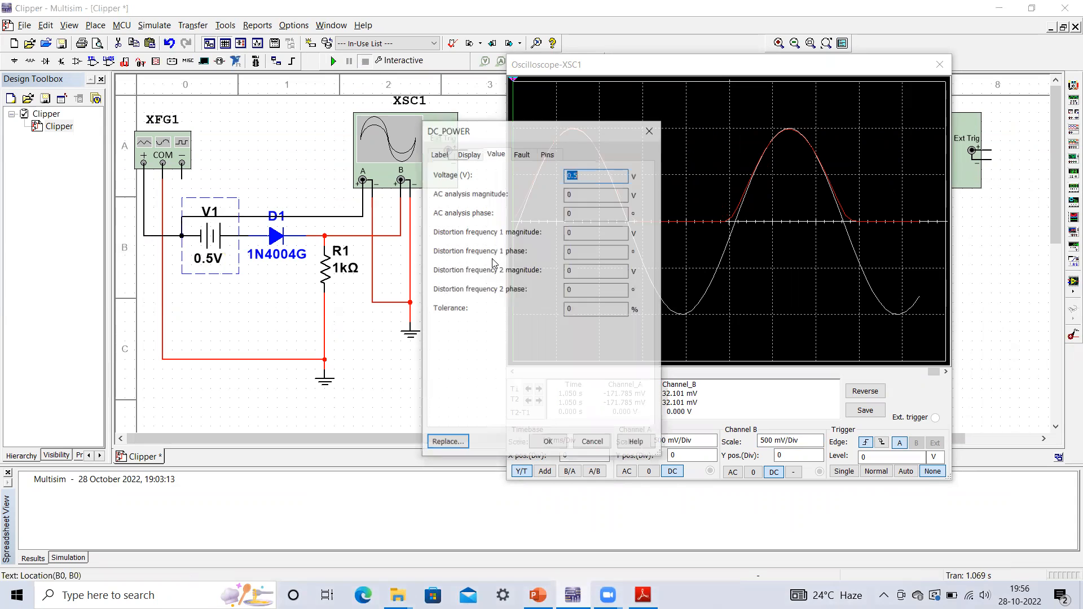
click(584, 177)
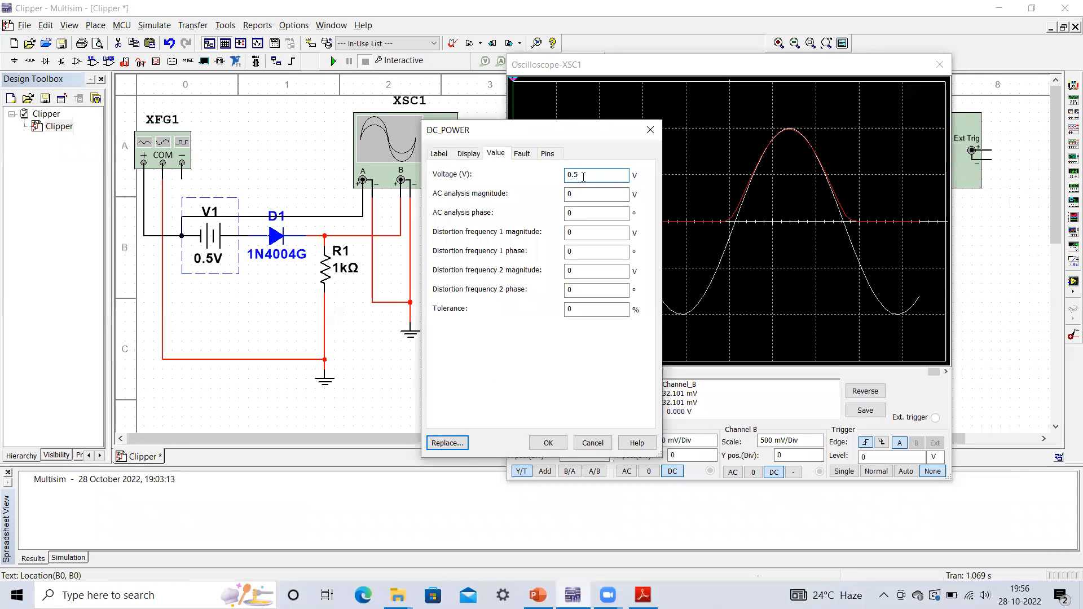
text(1)
click(548, 443)
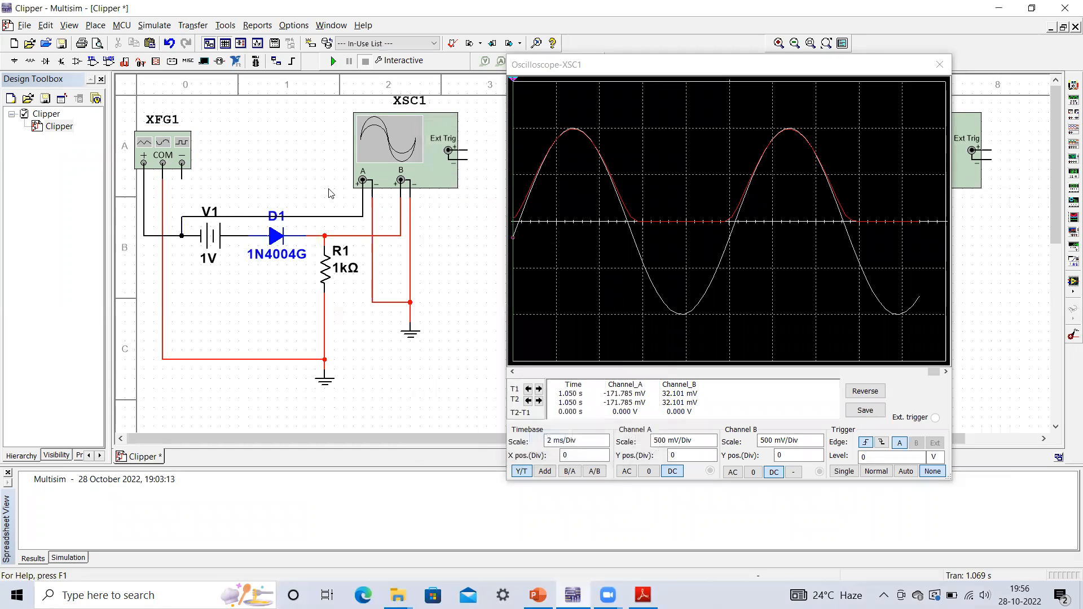
Simulate the clipper with the 1 V bias, pause and scroll back through the XSC1 traces, then close the oscilloscope.
click(332, 60)
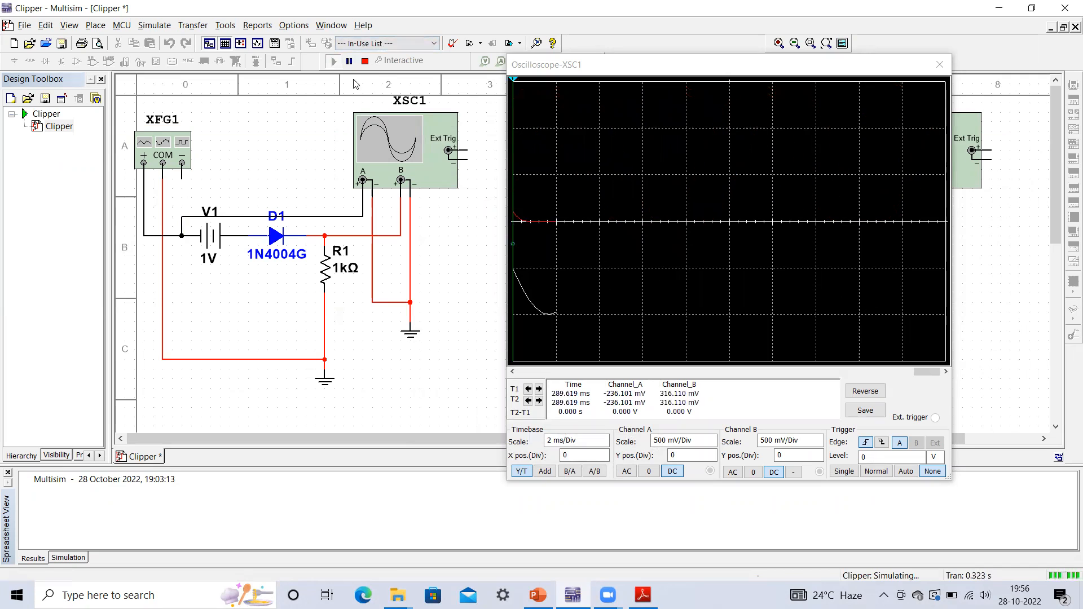
click(349, 60)
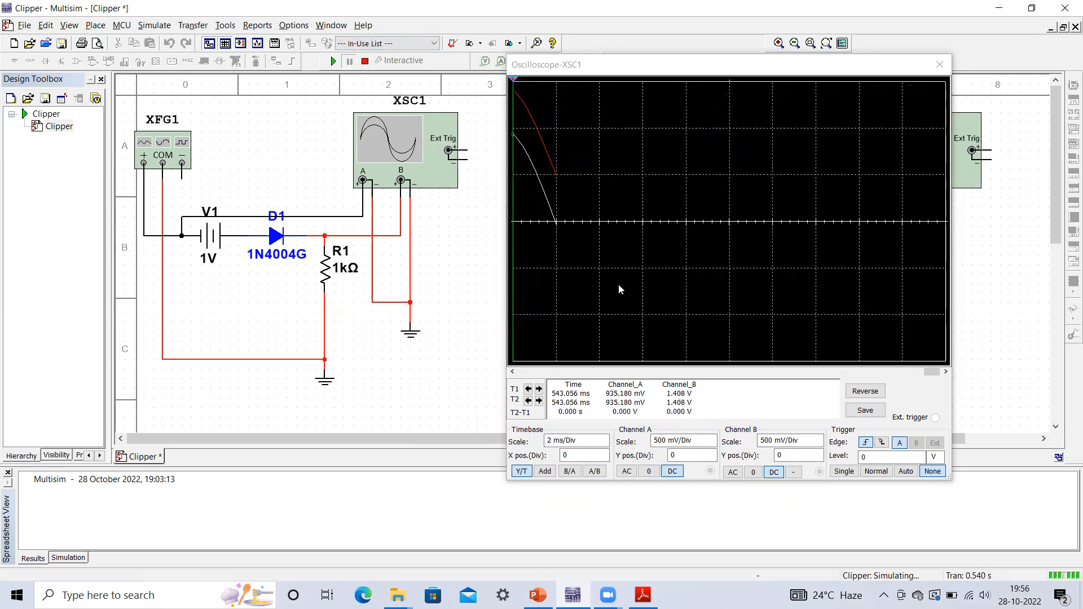
click(513, 372)
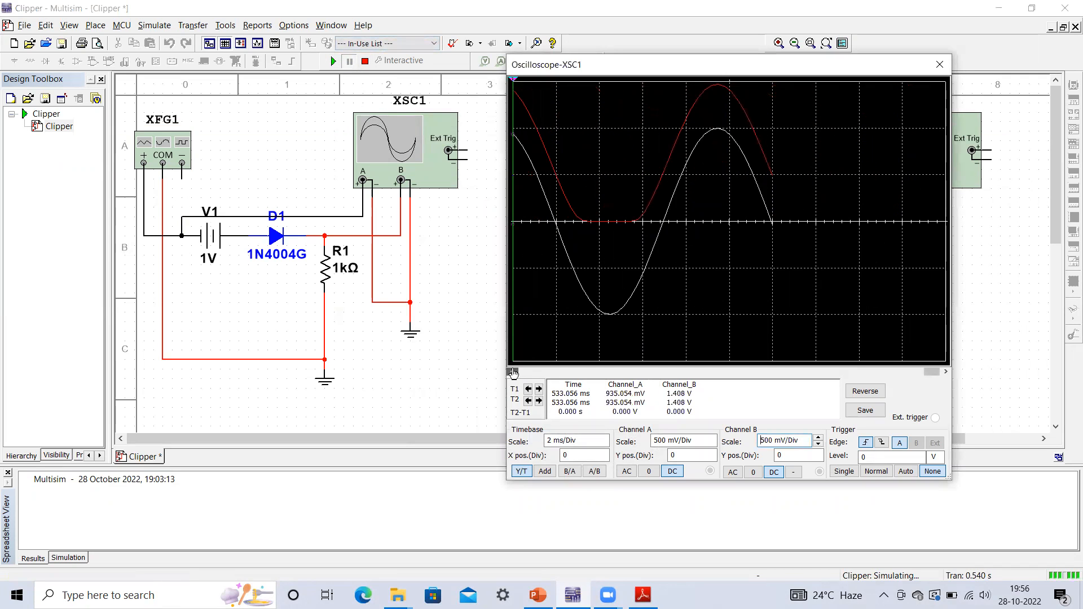
click(513, 372)
click(513, 371)
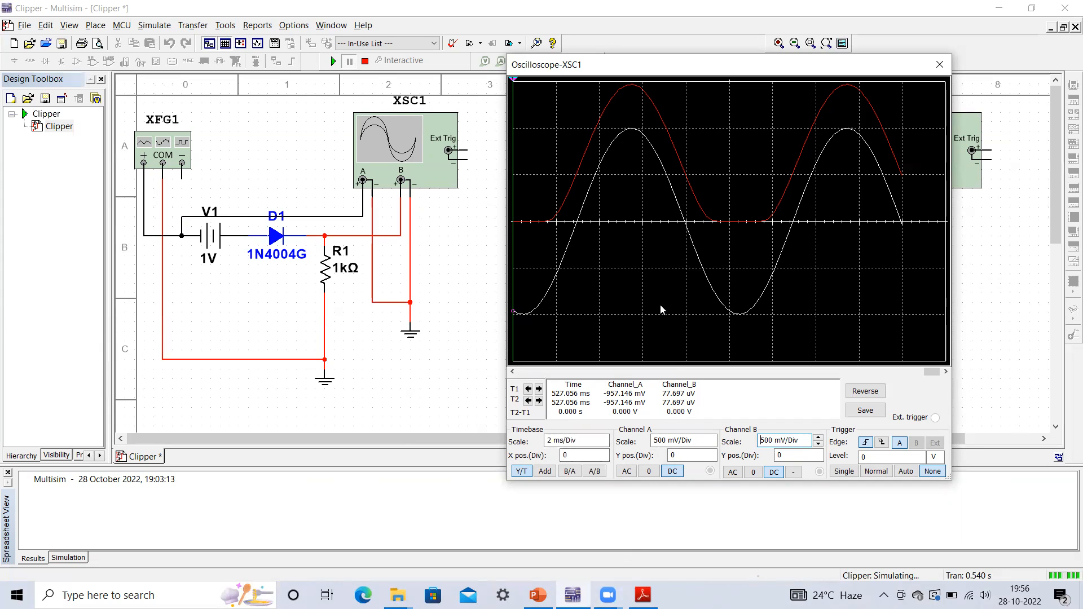
click(939, 64)
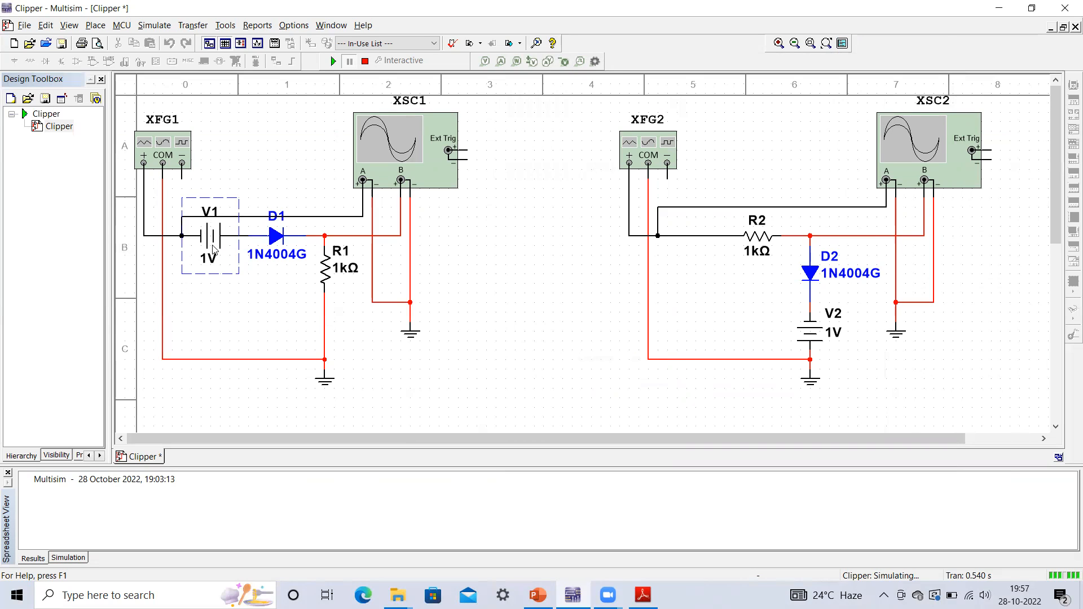
Set the voltage of DC source V1 to -1 V and dismiss the running-simulation warning.
double_click(213, 249)
click(570, 173)
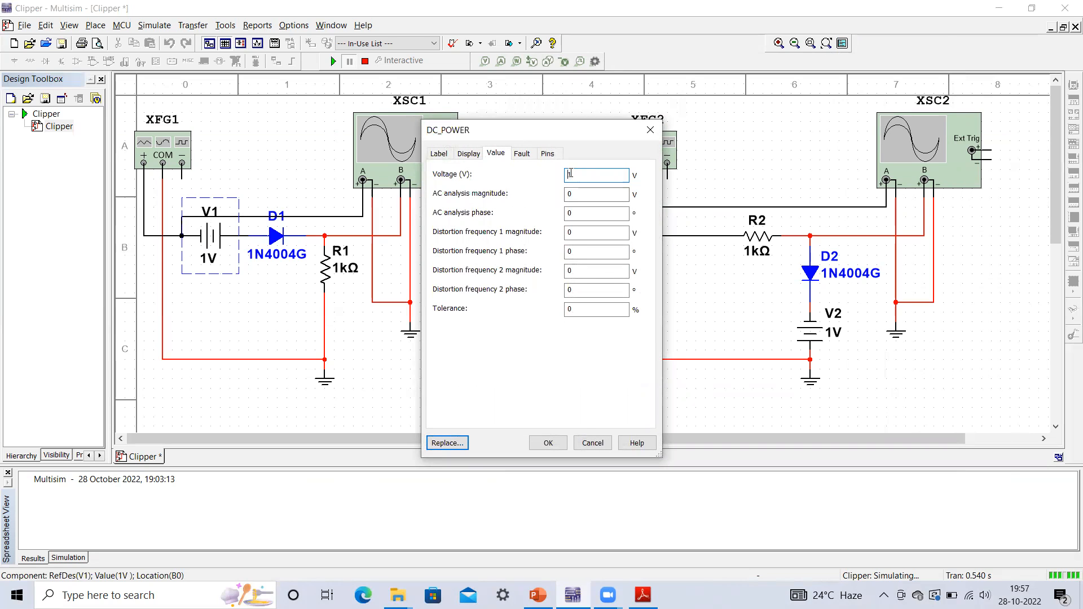
click(550, 444)
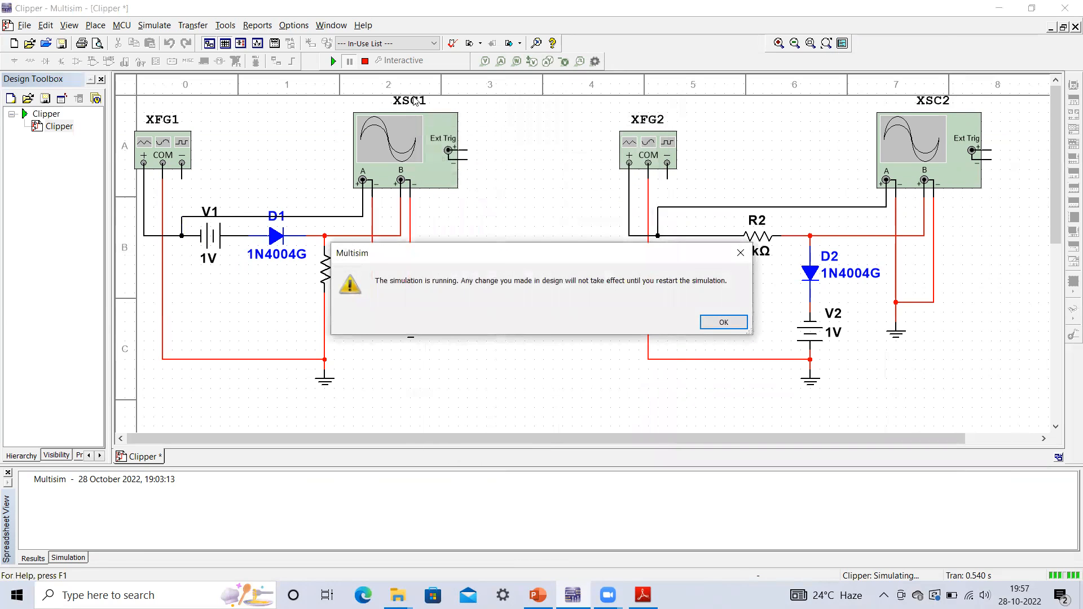
click(365, 61)
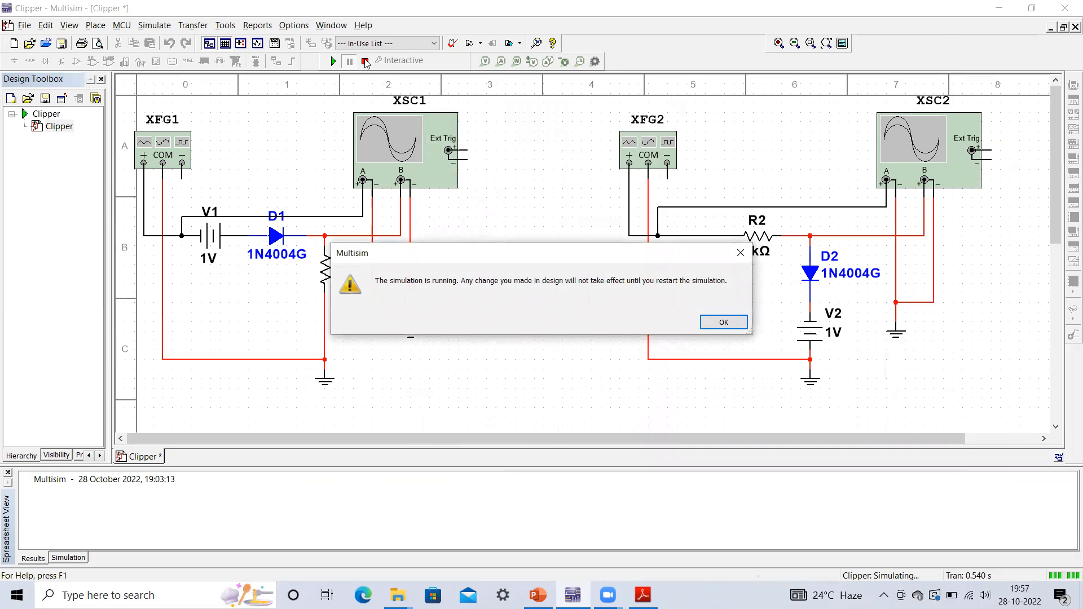
click(723, 322)
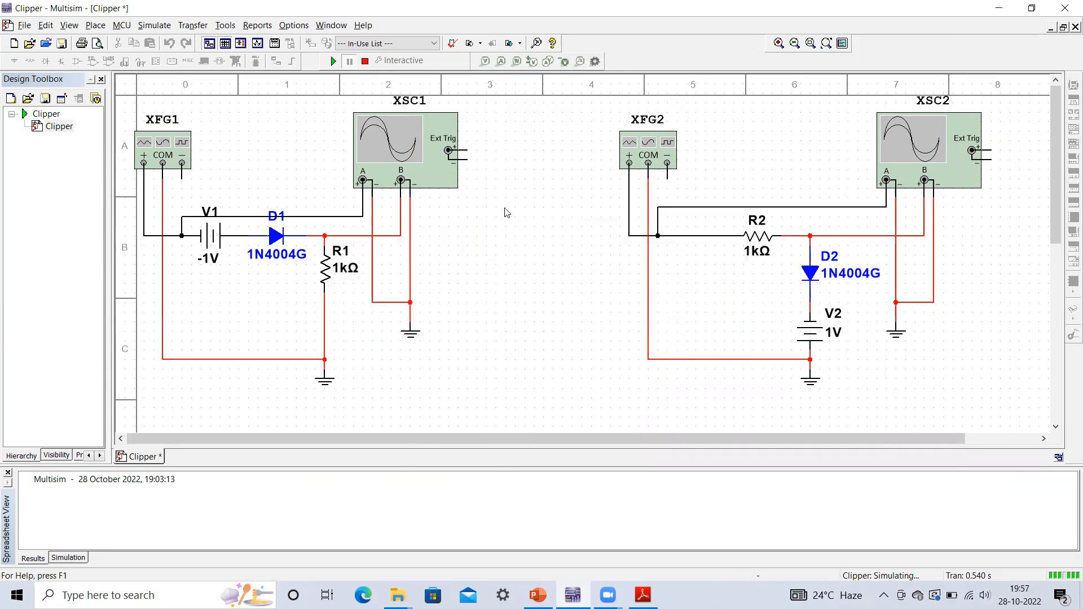
Restart the simulation with V1 at -1 V, pause and scroll back through the XSC1 traces, then stop the simulation.
click(364, 61)
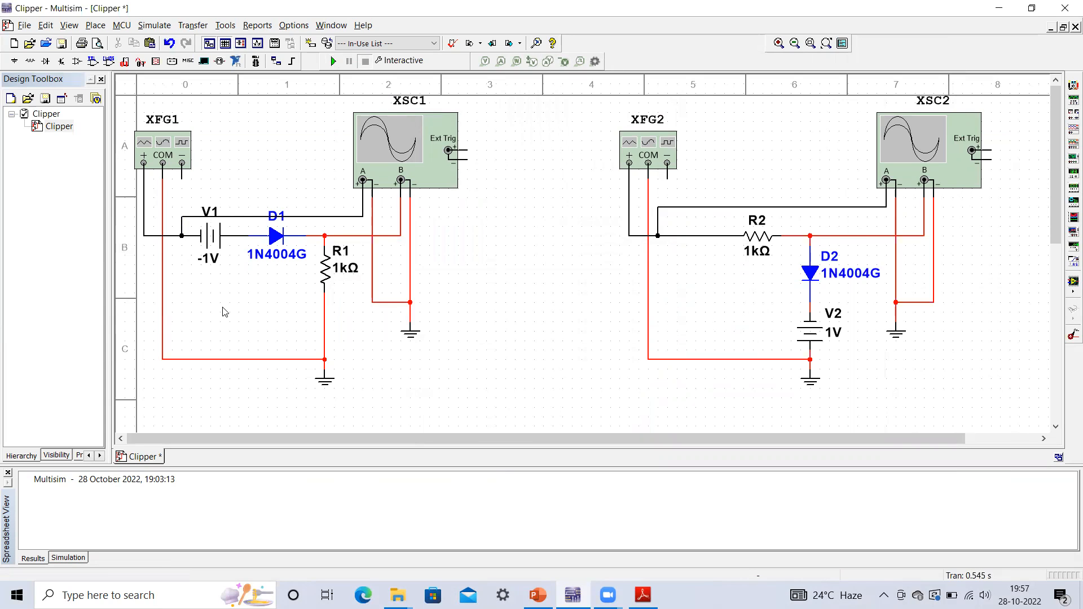
click(332, 64)
double_click(427, 170)
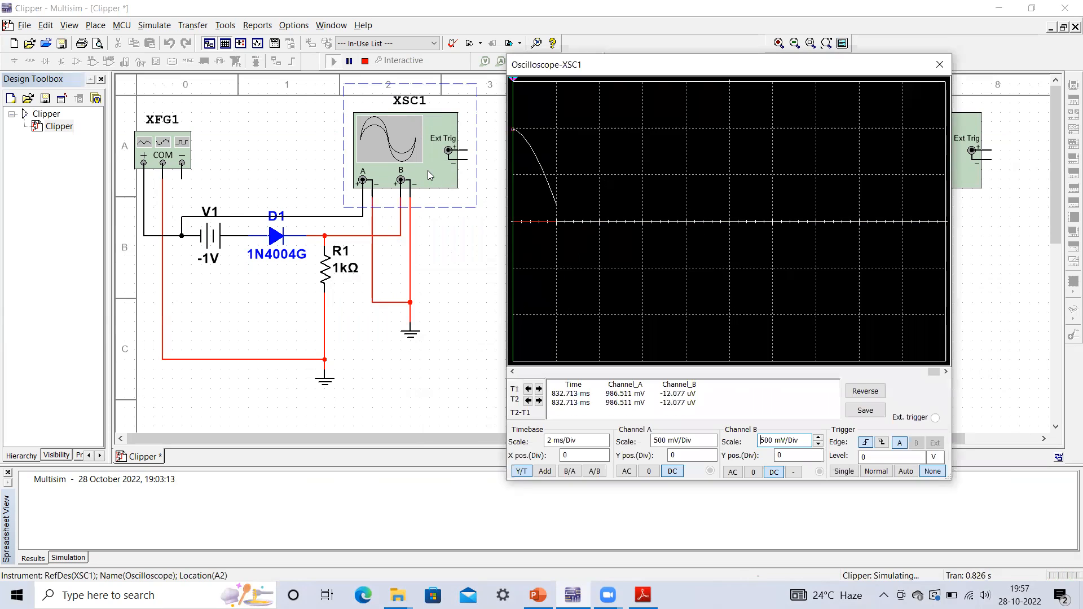
click(349, 62)
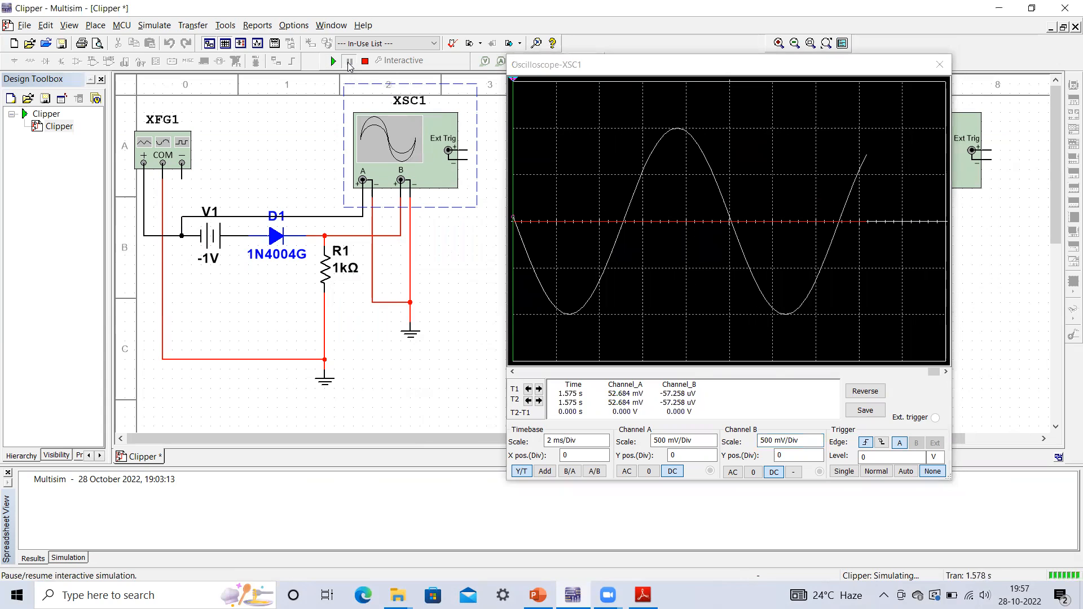
click(514, 372)
click(514, 372)
click(515, 372)
click(514, 372)
click(515, 372)
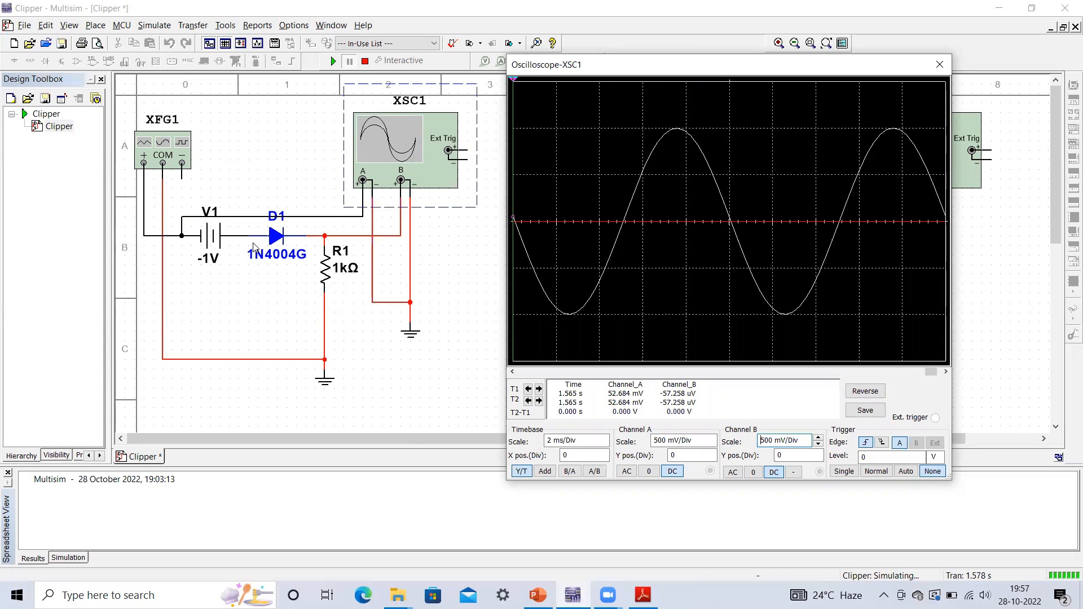
click(365, 62)
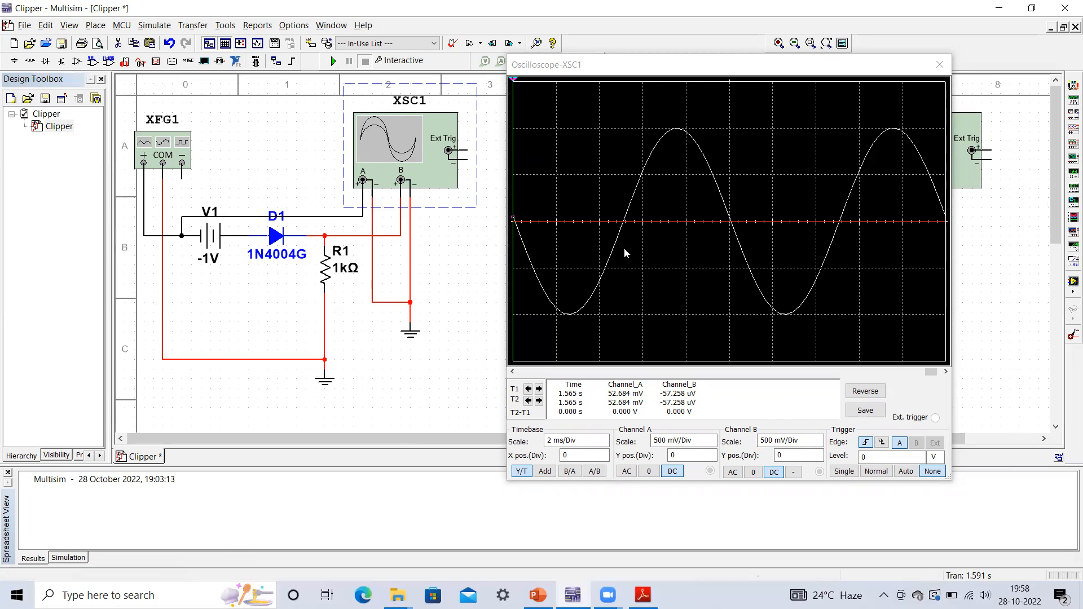
Set the voltage of DC source V1 to -0.5 V.
double_click(218, 263)
click(576, 174)
key(BackSpace)
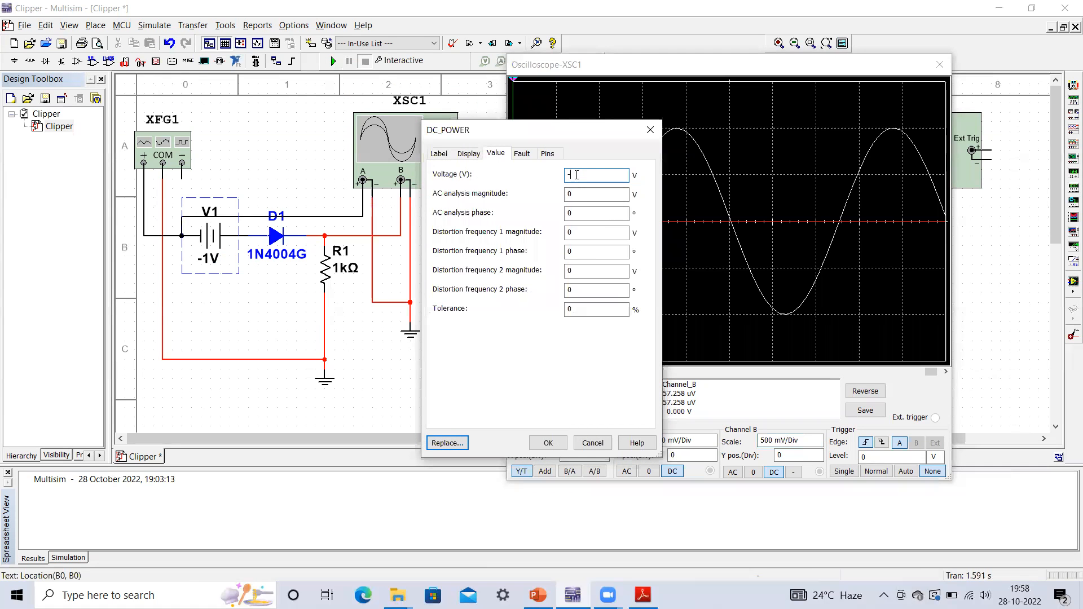
text(0.)
click(548, 443)
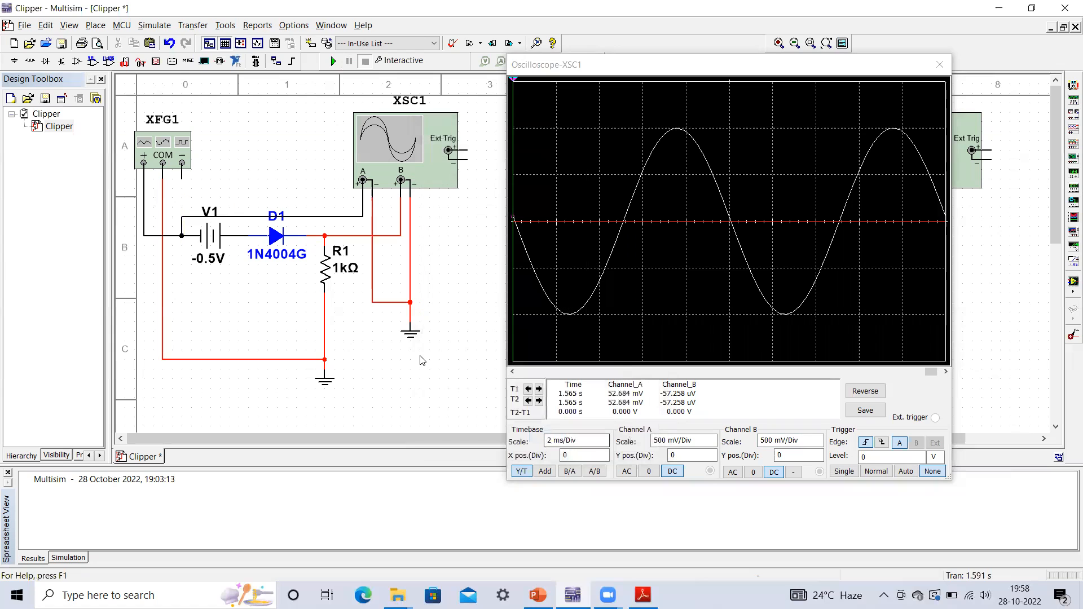
Simulate the series clipper with the -0.5 V bias, pause, and scroll back through the XSC1 traces.
click(333, 60)
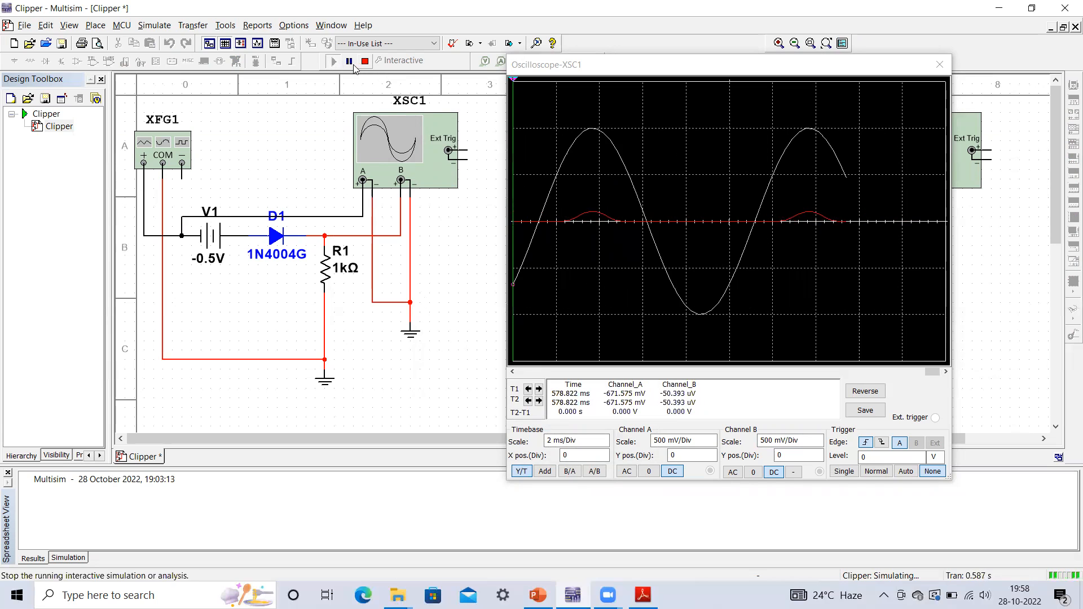
click(350, 61)
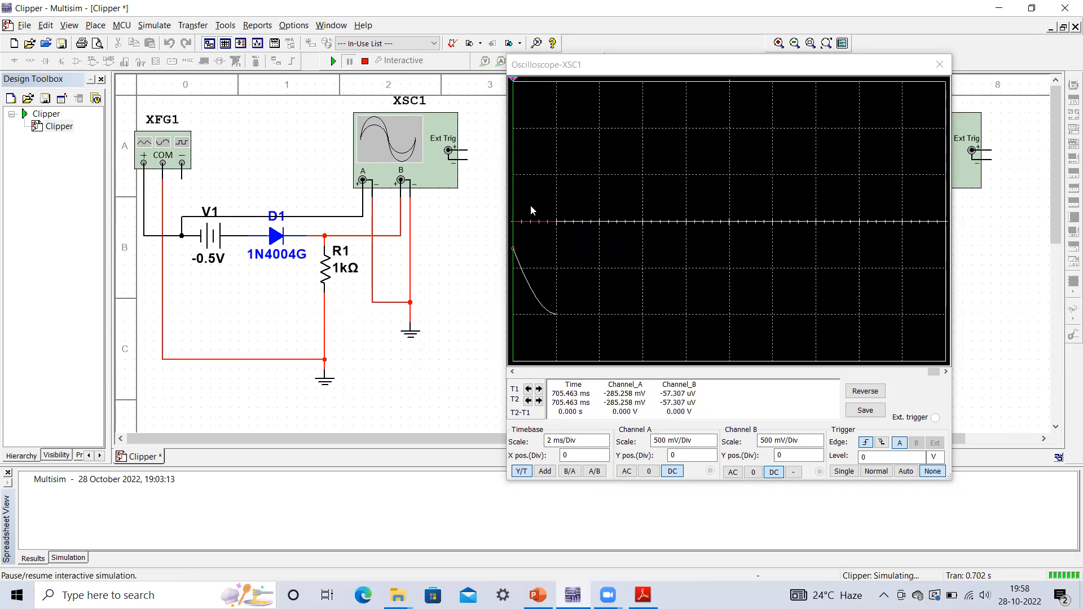
click(512, 371)
click(512, 371)
click(512, 371)
click(512, 372)
click(512, 372)
click(512, 371)
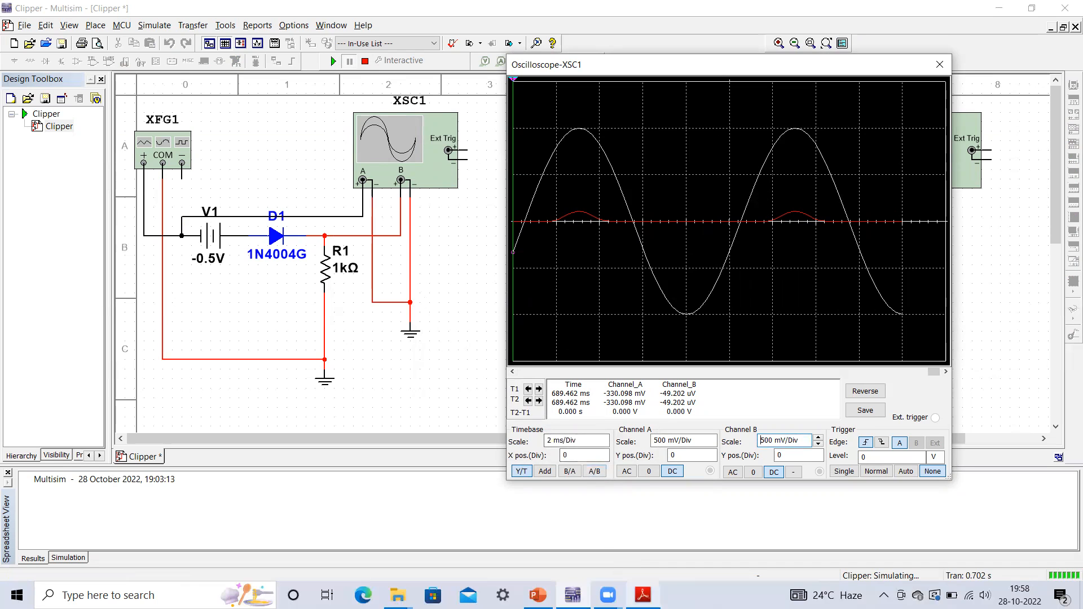
Compare the traces with the series clippers slide in PowerPoint, then return to Multisim, stop the simulation and close the XSC1 oscilloscope.
click(537, 595)
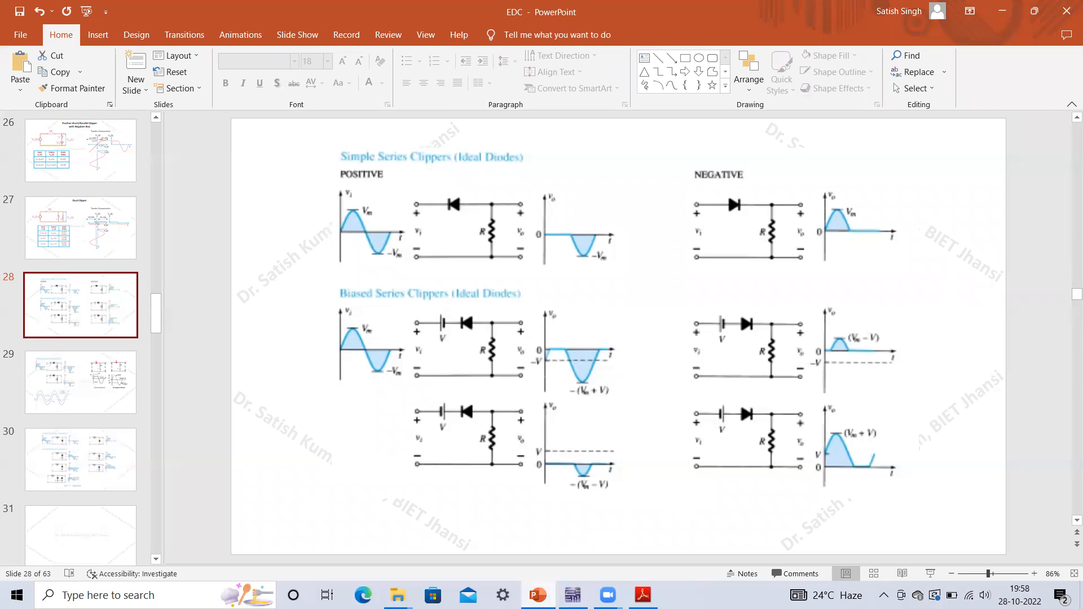
click(572, 595)
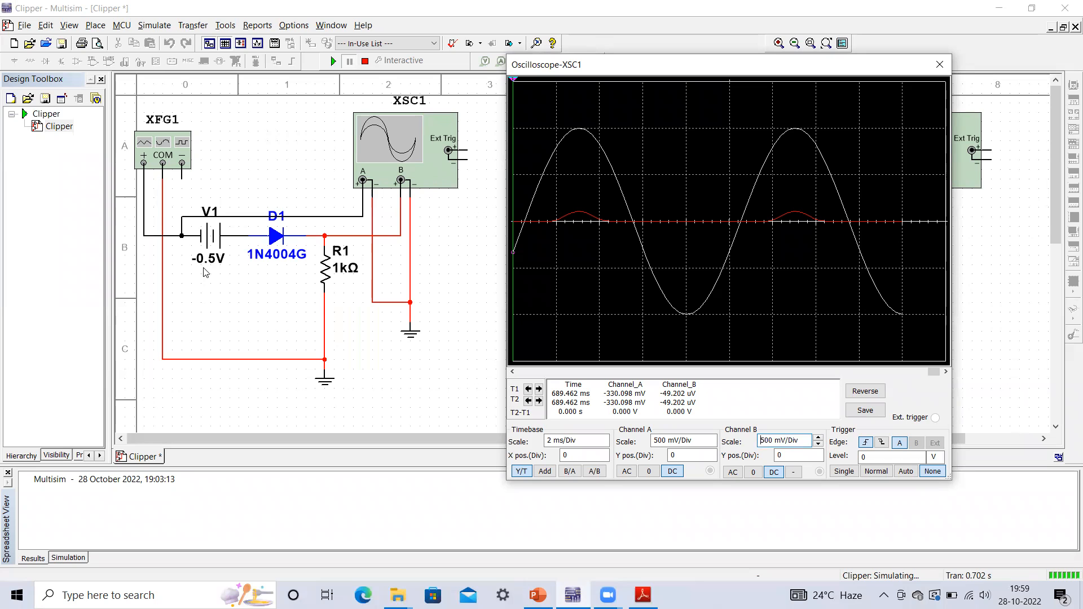
click(365, 60)
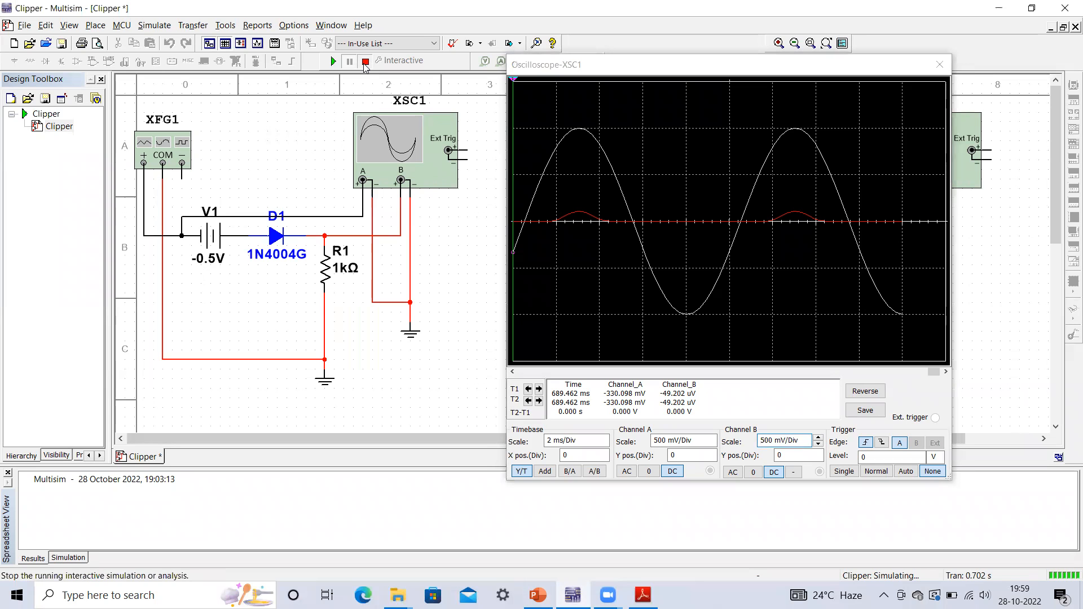
click(939, 64)
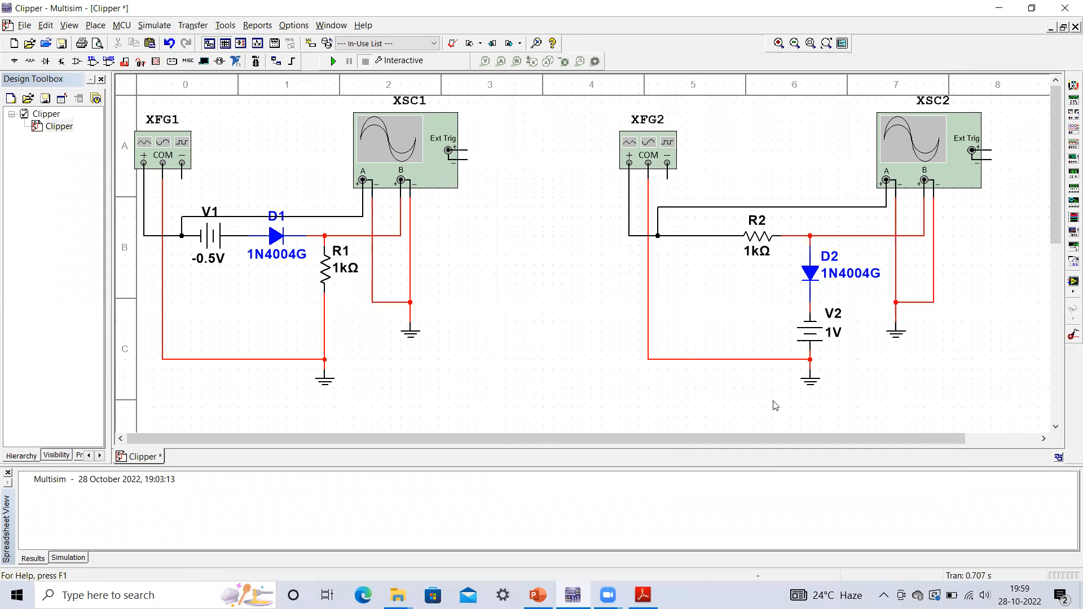
Take V2 out of the D2 branch, place it unconnected between the two circuits, and wire D2 directly to the ground node.
click(817, 337)
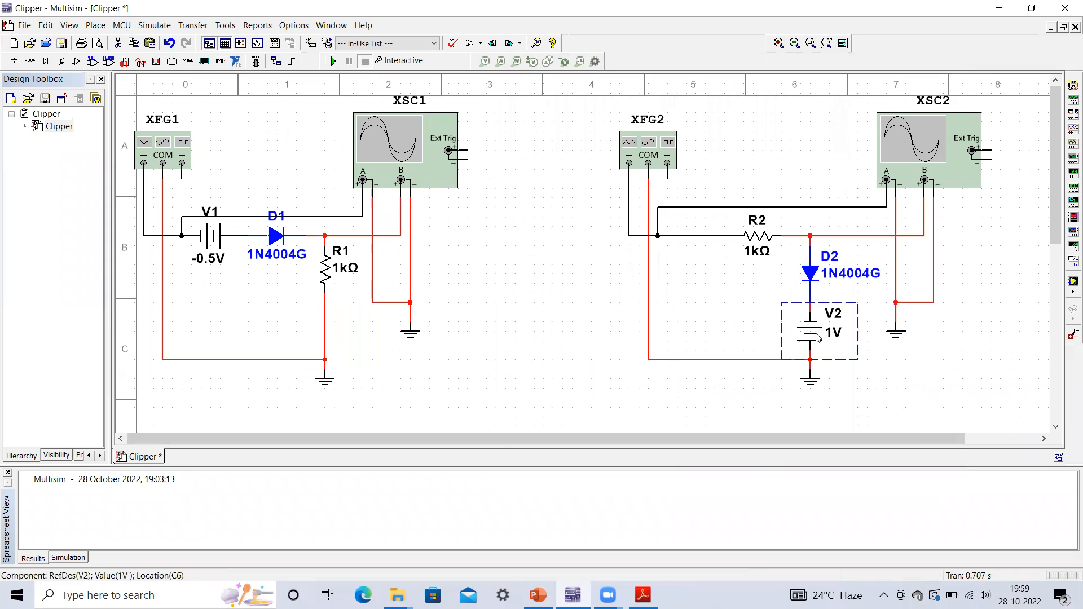
key(Delete)
key(ctrl+v)
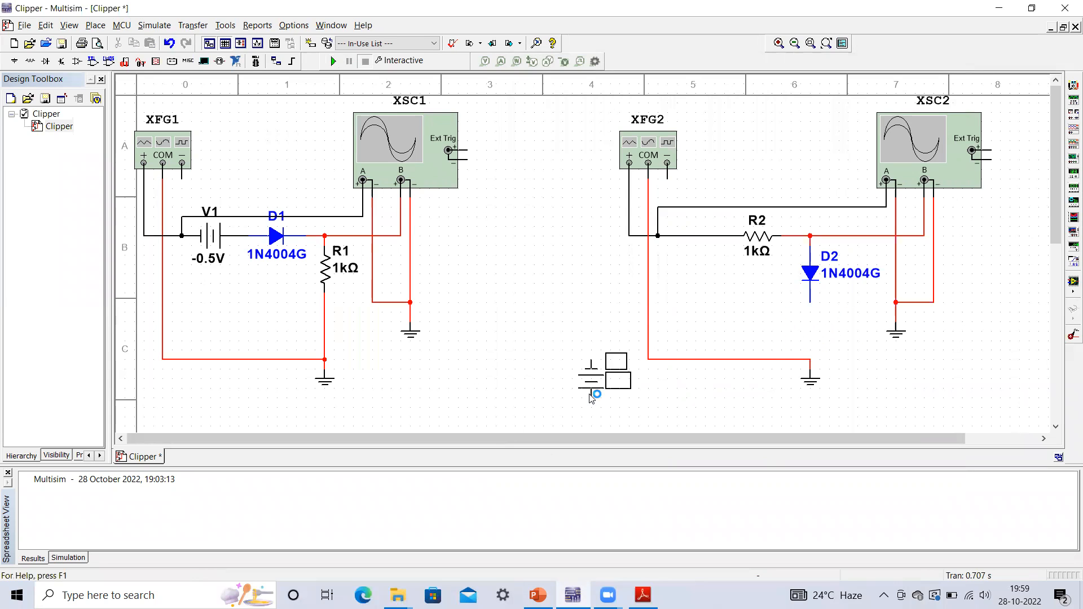
click(564, 344)
click(809, 303)
click(809, 360)
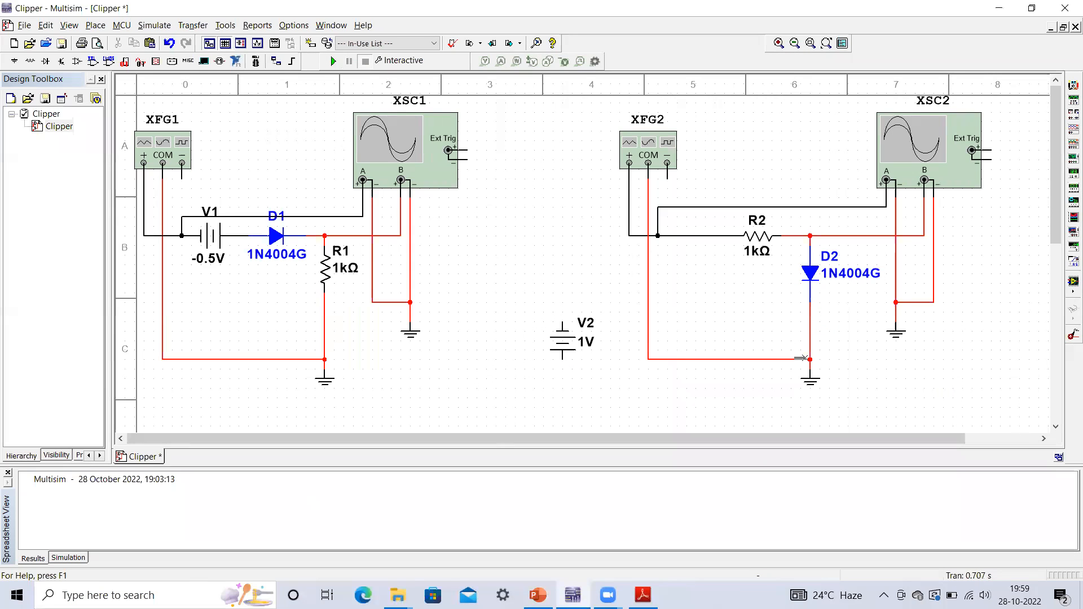
Simulate the unbiased parallel clipper, pause and scroll back through the XSC2 traces, and move the oscilloscope off the R2–D2 circuit.
click(333, 62)
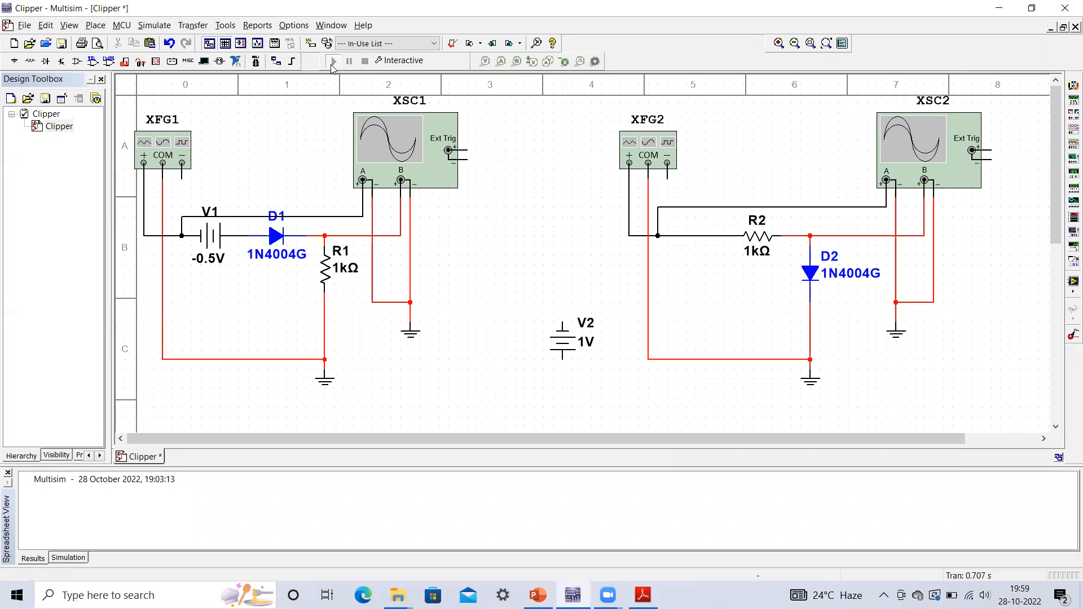
double_click(917, 151)
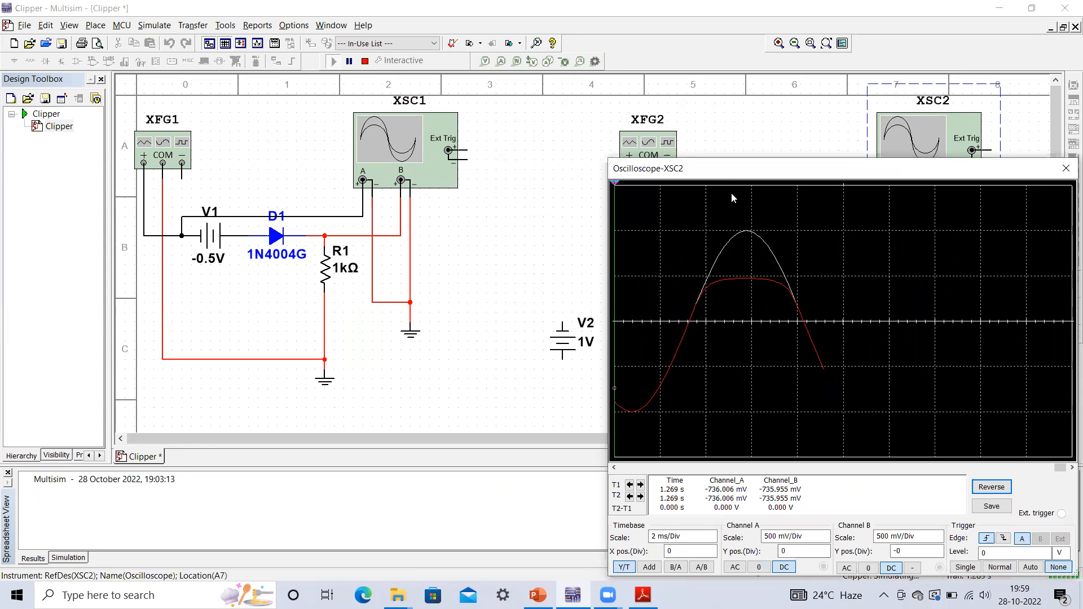
drag(661, 174, 501, 154)
drag(500, 155, 245, 102)
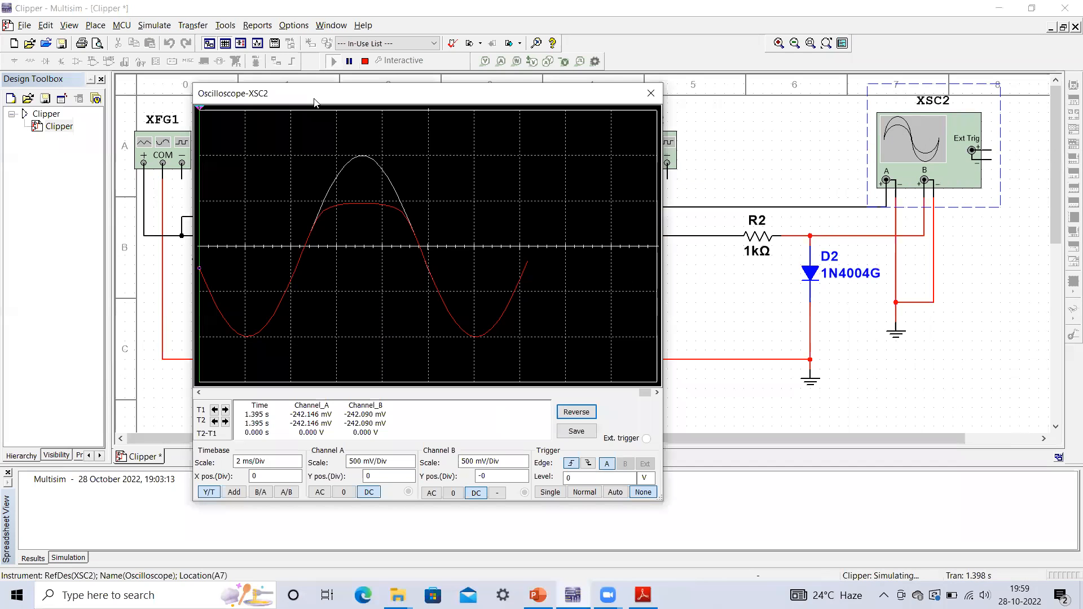
click(349, 61)
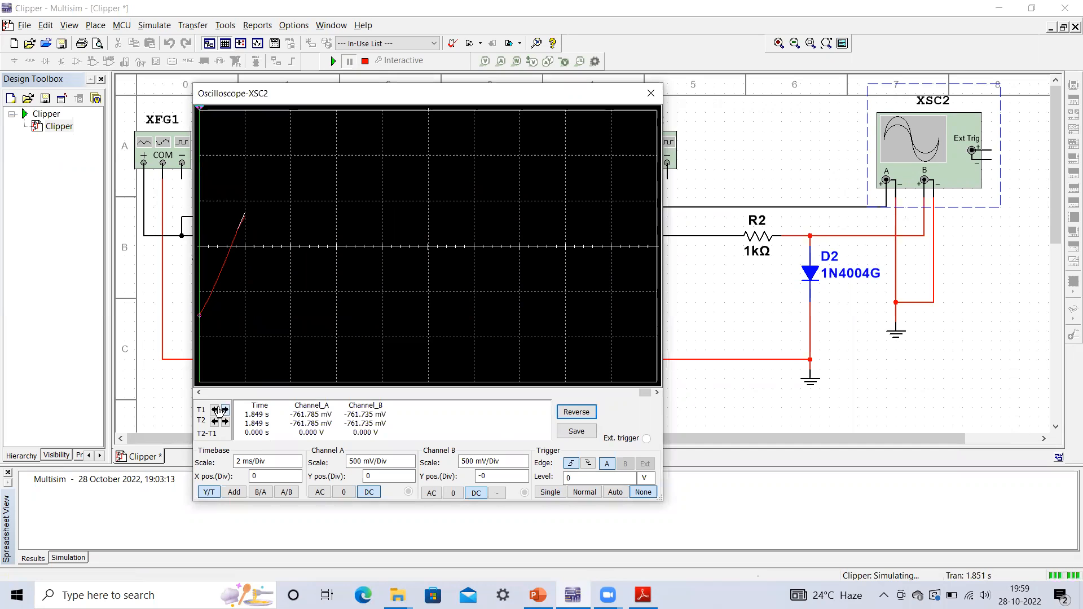
click(199, 393)
click(201, 395)
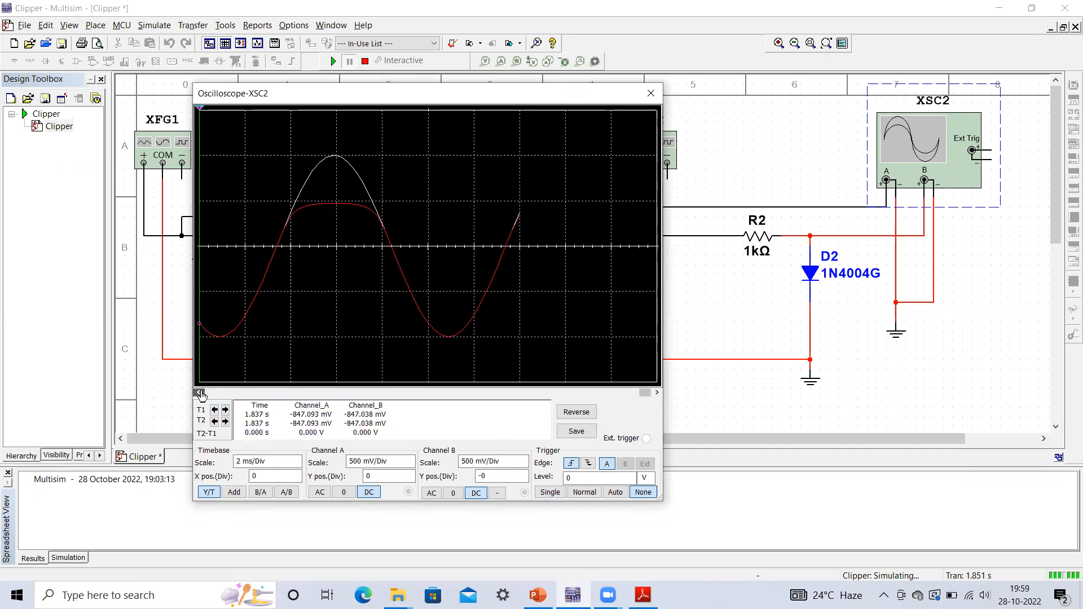
drag(432, 96, 383, 71)
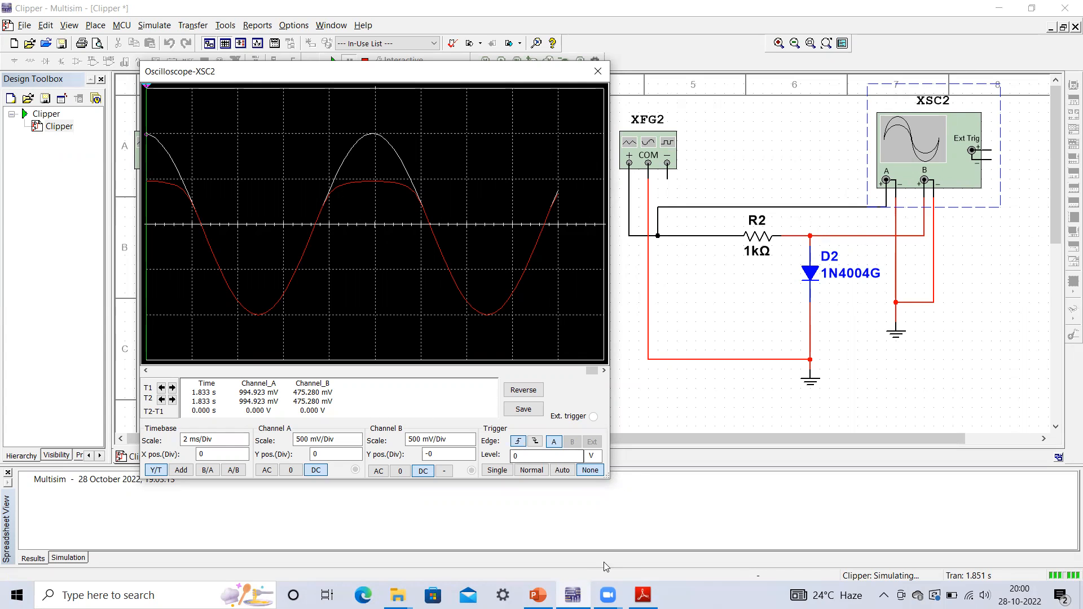
Switch to PowerPoint to study the parallel clippers on slide 30, then return to Multisim and close the XSC2 oscilloscope.
click(537, 595)
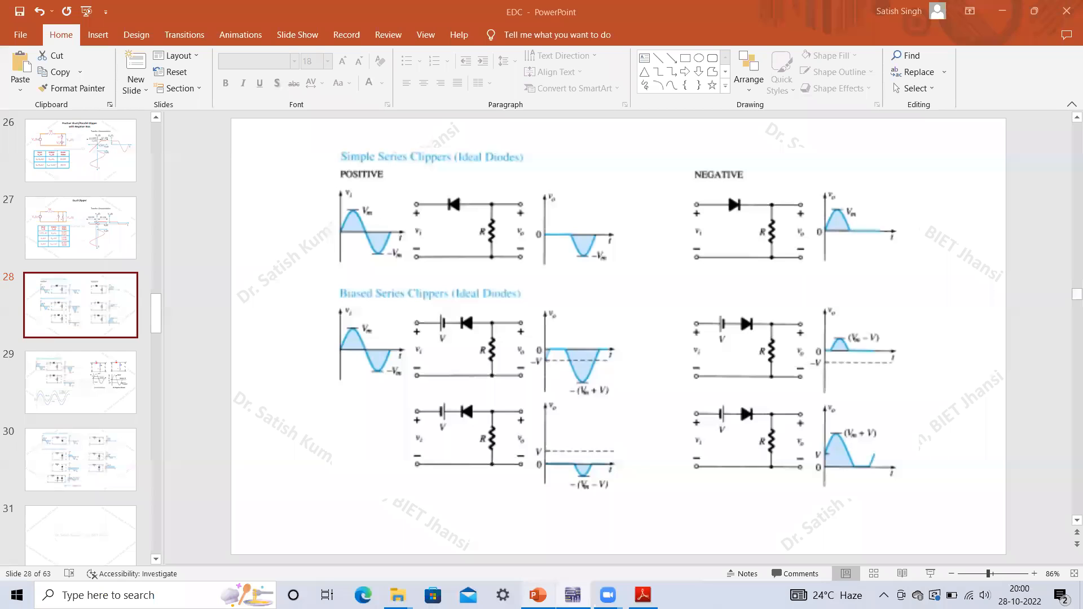
click(97, 454)
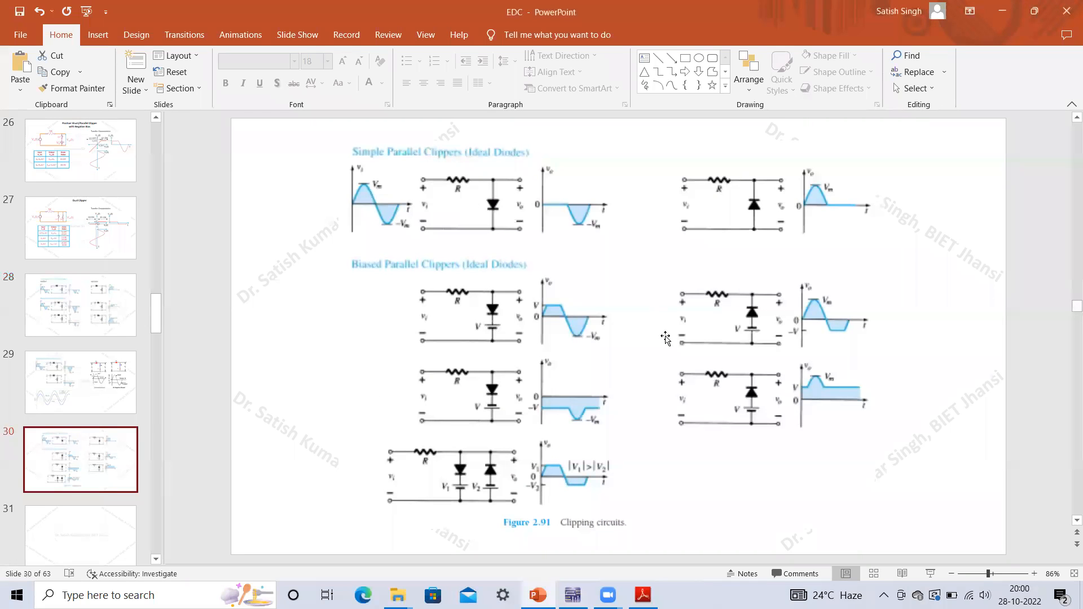
click(573, 595)
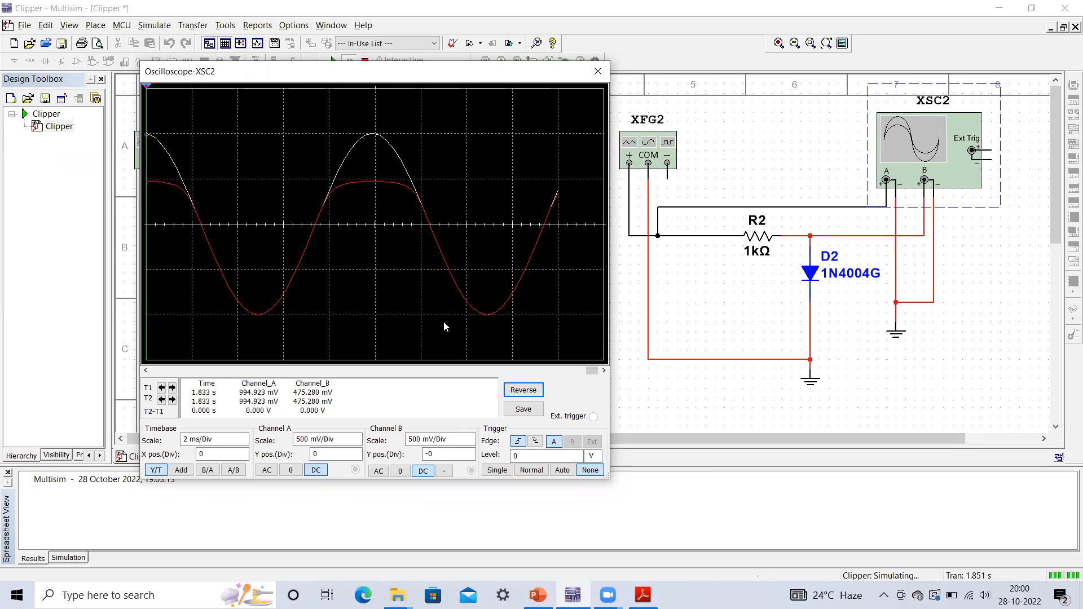
click(597, 71)
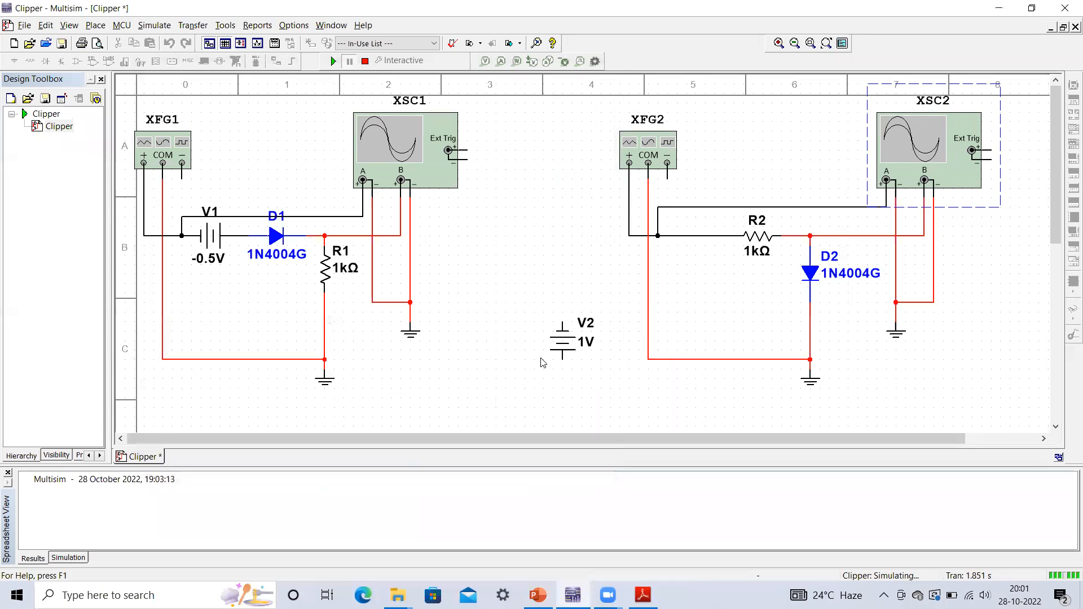
Insert the 1 V source V2 between D2 and ground, and stop the paused simulation.
drag(563, 340, 809, 331)
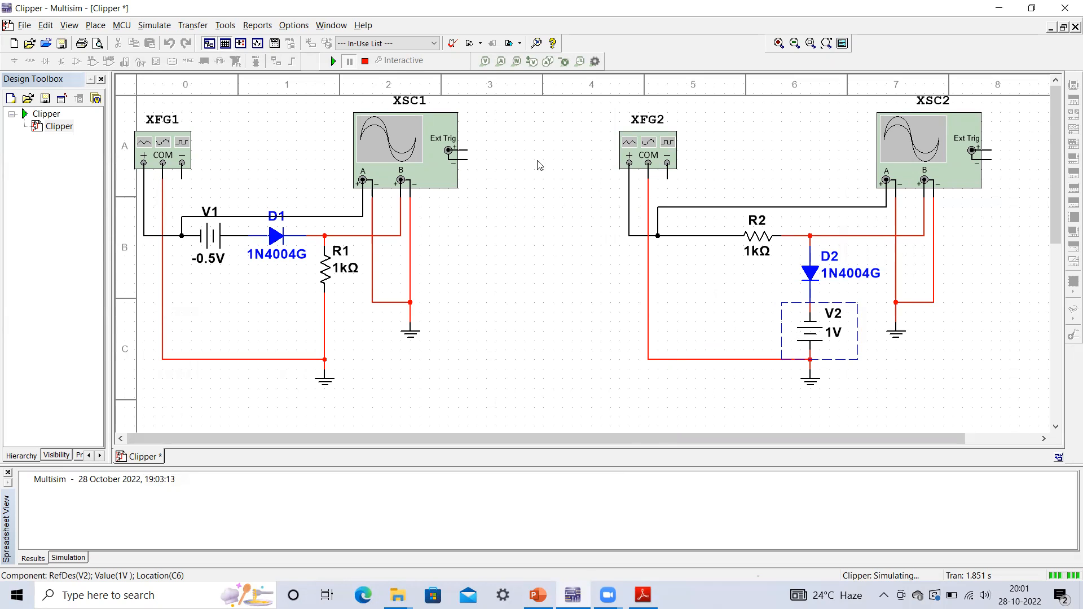
click(365, 62)
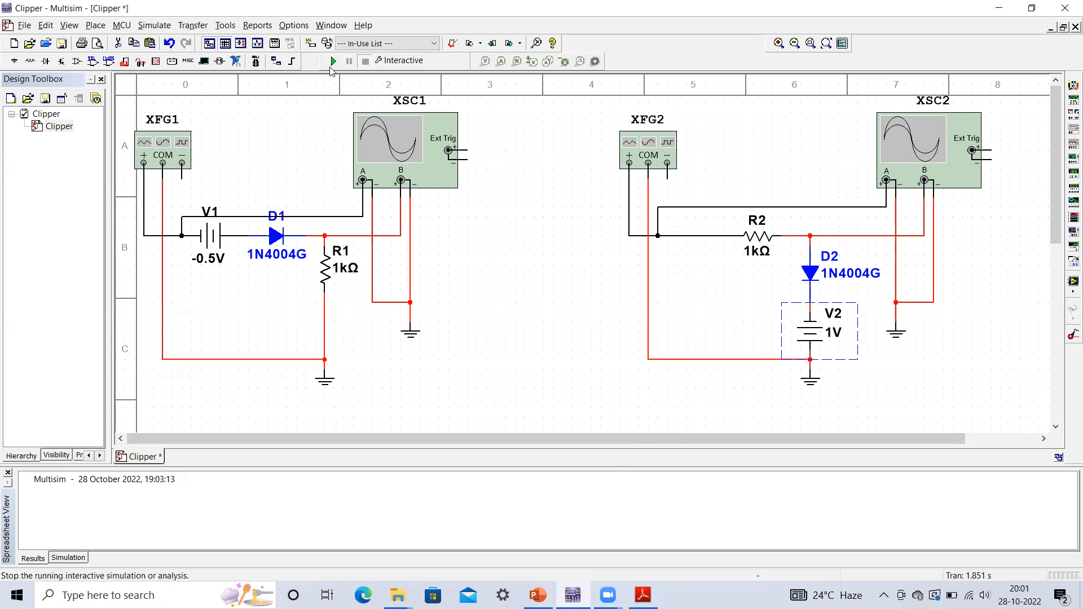
Simulate the parallel clipper with V2, pause the XSC2 traces, and compare them with the parallel clippers slide in PowerPoint before returning to Multisim.
click(336, 62)
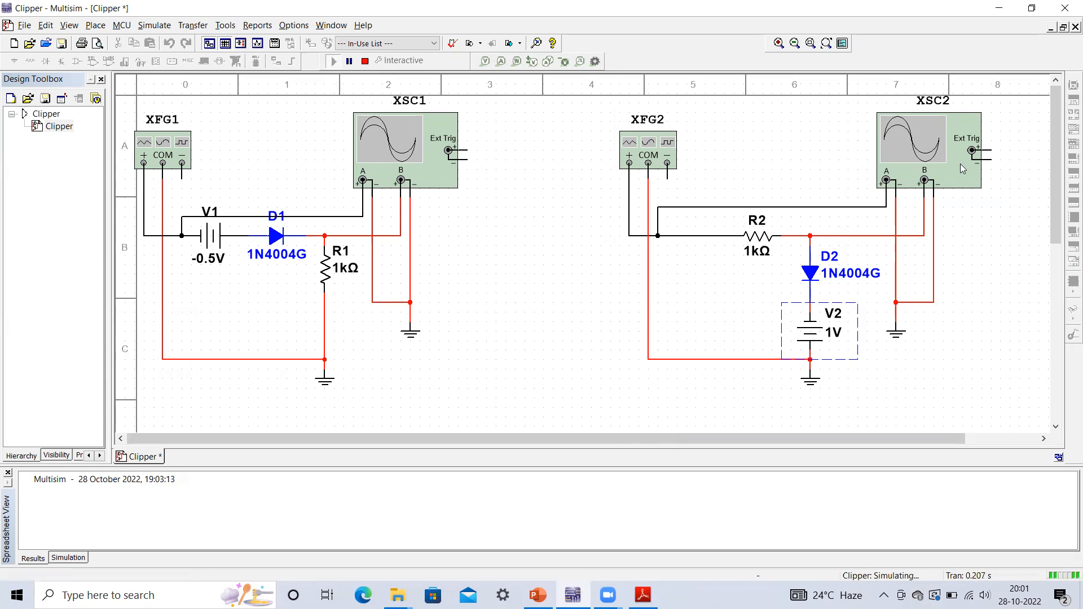
double_click(950, 132)
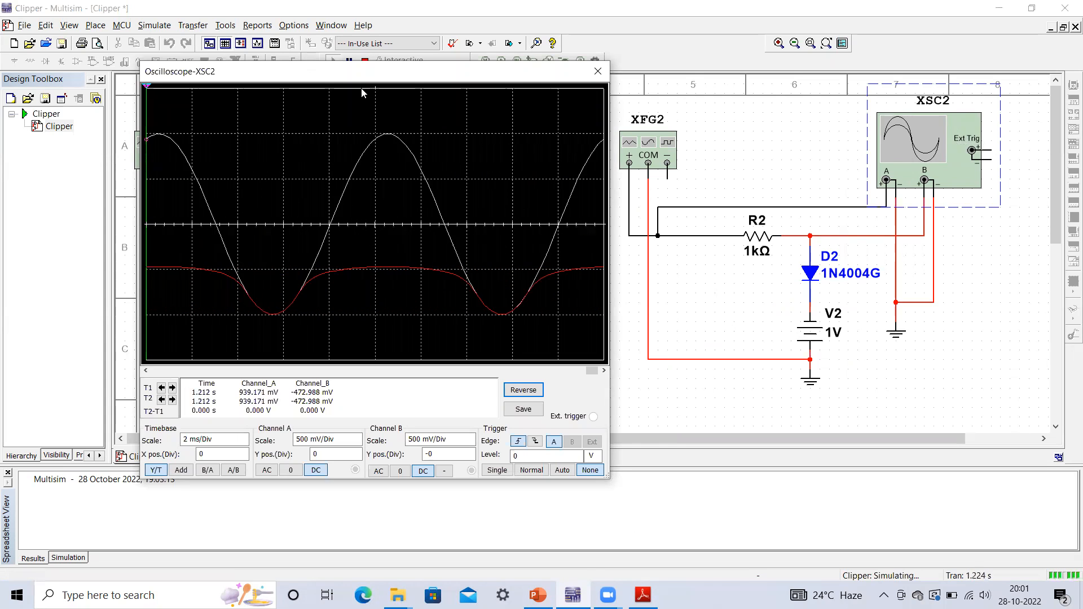
drag(358, 78, 604, 123)
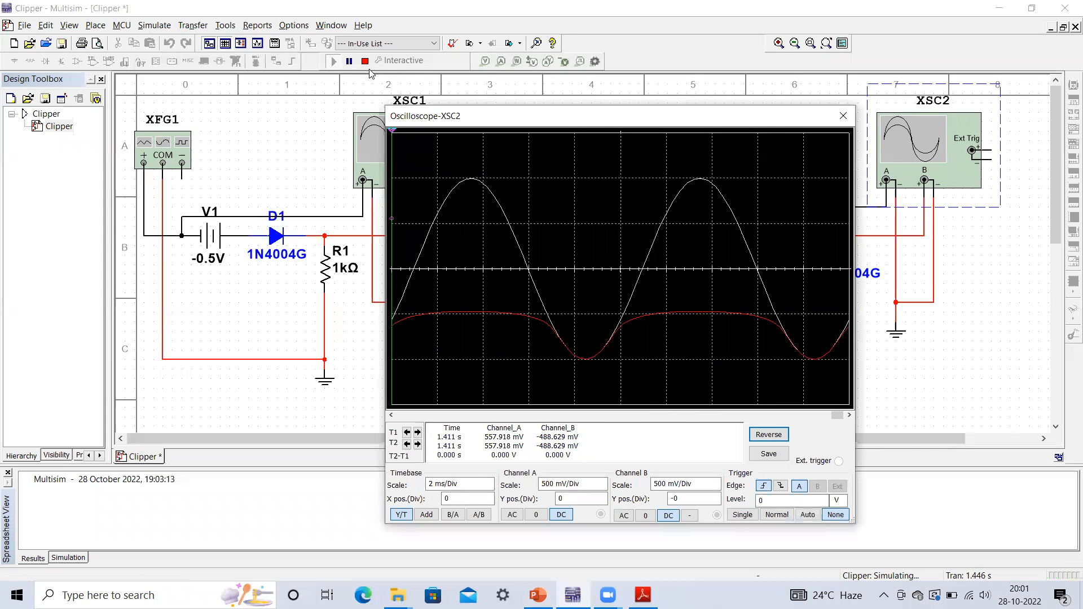
click(349, 65)
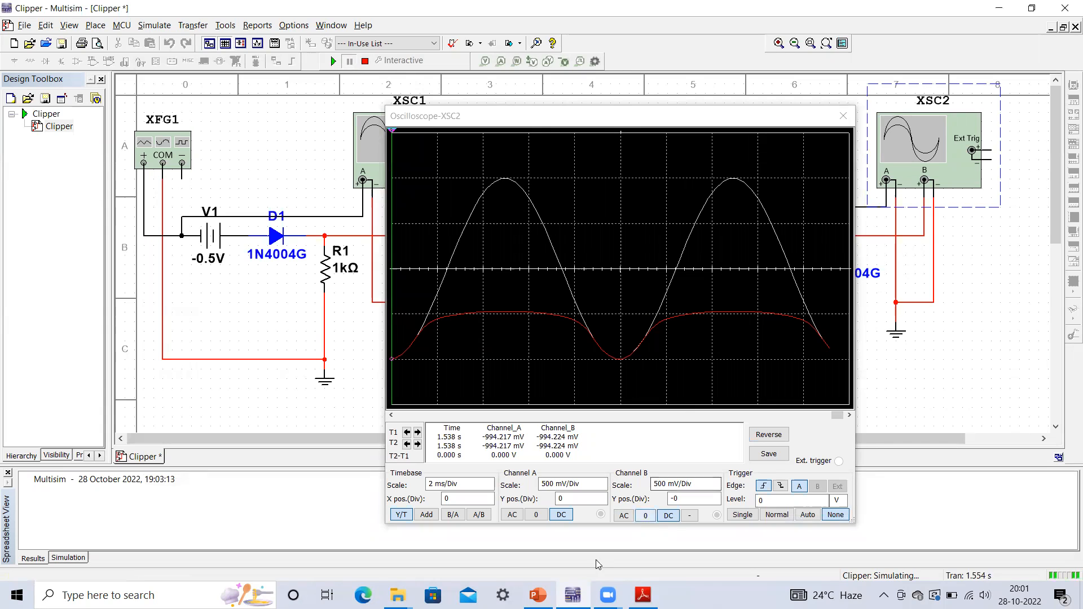
click(537, 595)
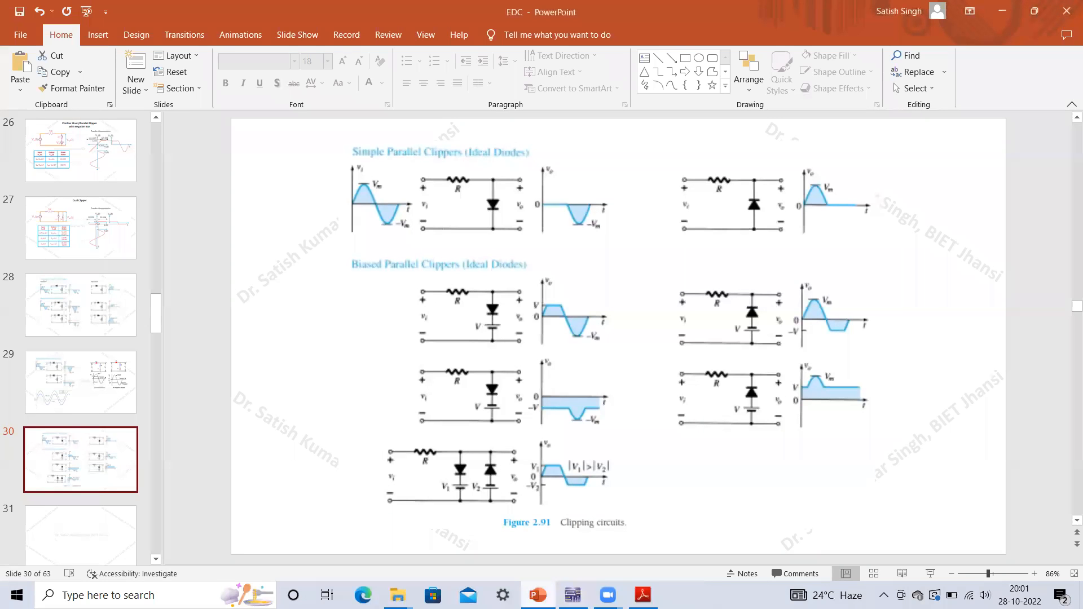
click(573, 595)
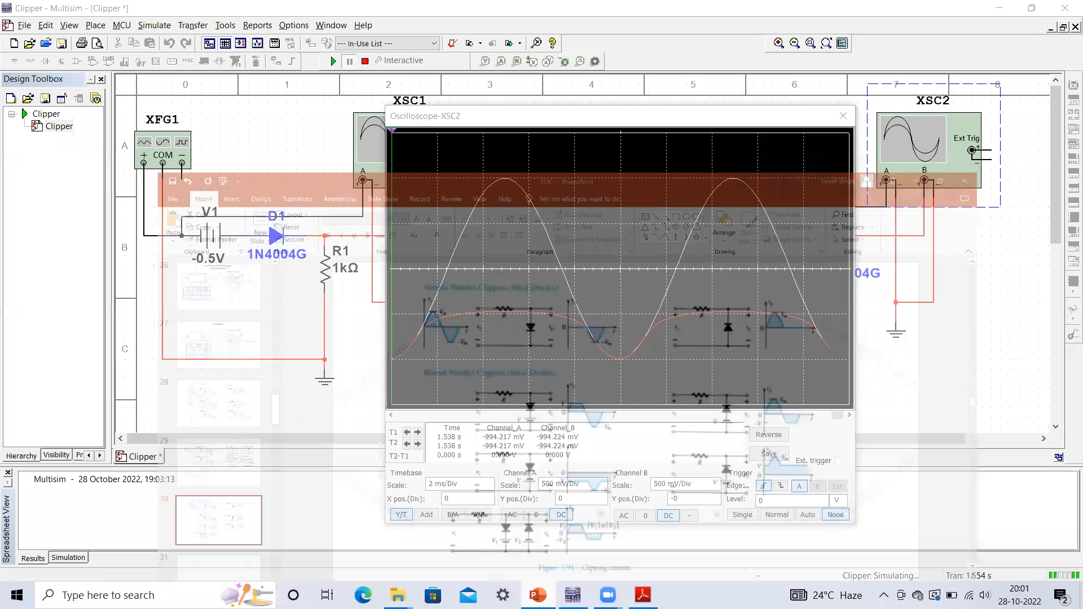
Move the XSC2 oscilloscope off the R2–D2–V2 circuit and compare it with the biased parallel clippers on slide 30 in PowerPoint, returning to Multisim.
drag(600, 122, 334, 93)
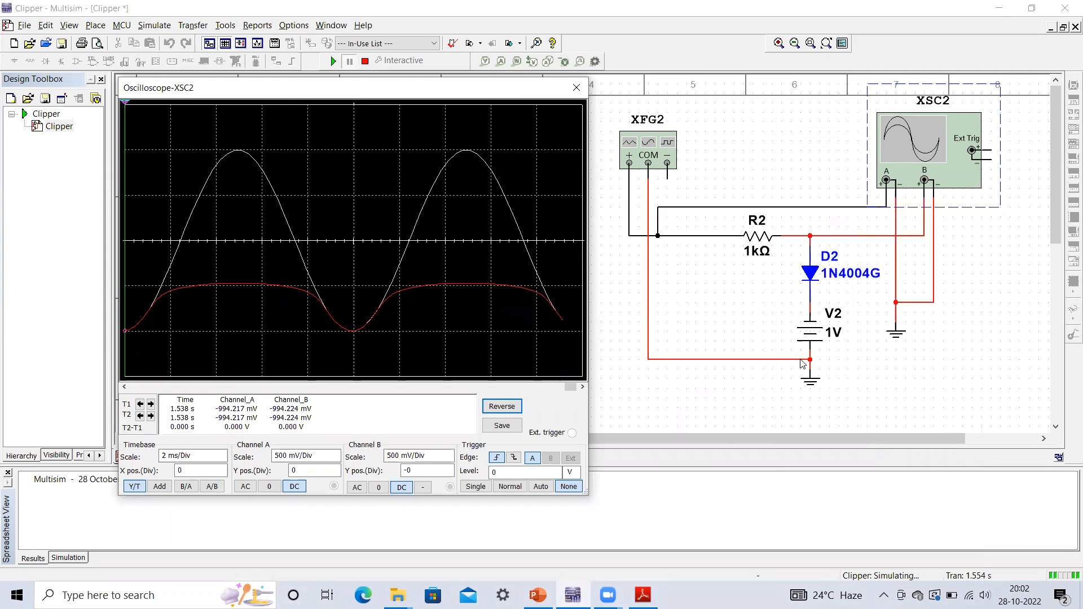
click(537, 595)
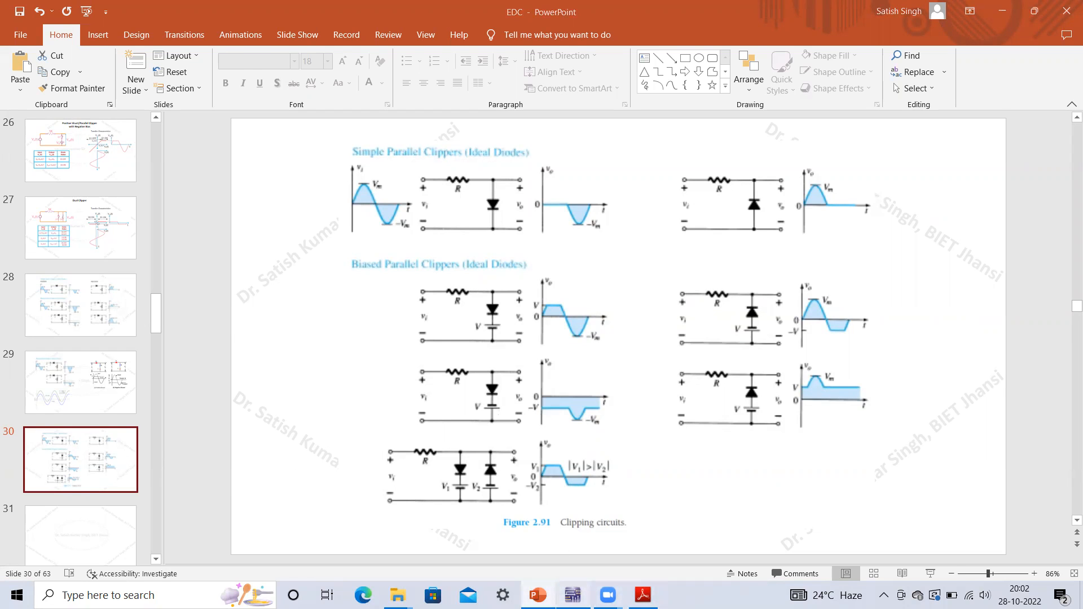
click(573, 595)
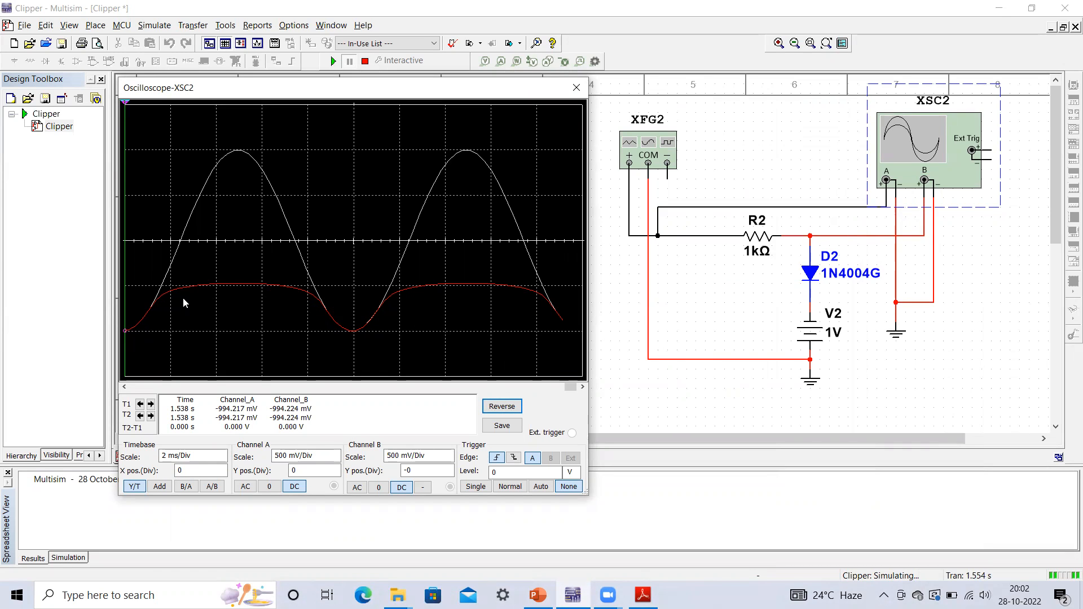
Move XSC2 clear of the XFG1 series circuit, review slide 30 in PowerPoint again, then return to Multisim and stop the simulation.
drag(372, 89, 788, 96)
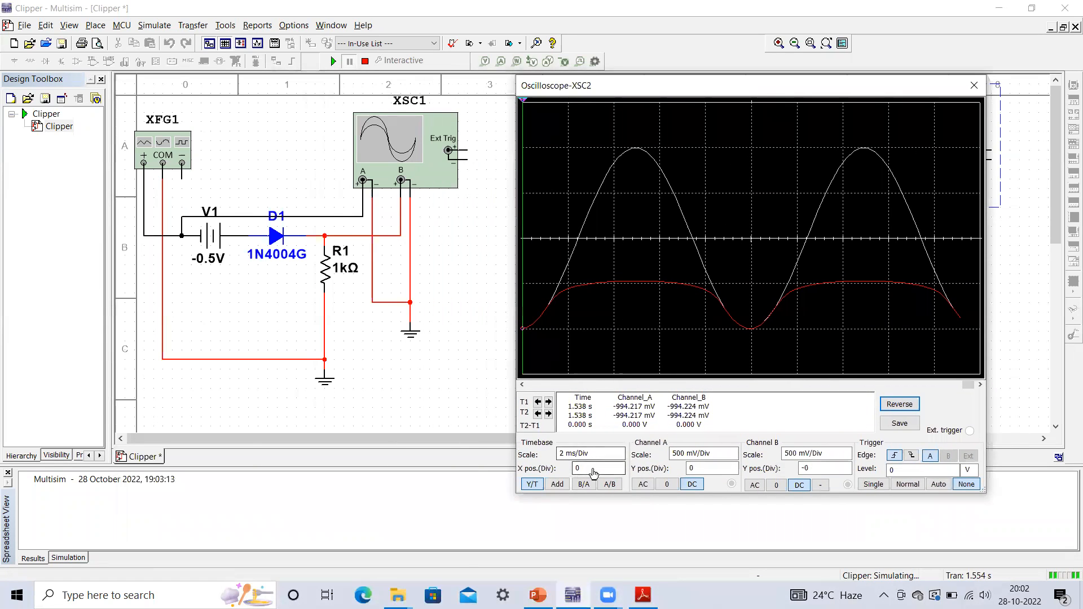
click(538, 595)
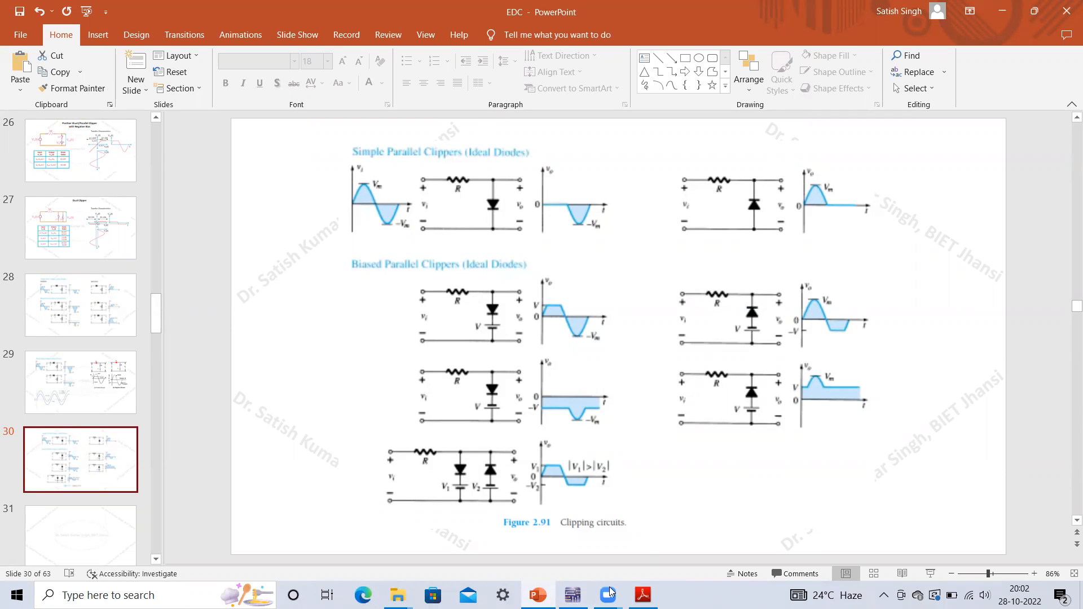
click(573, 595)
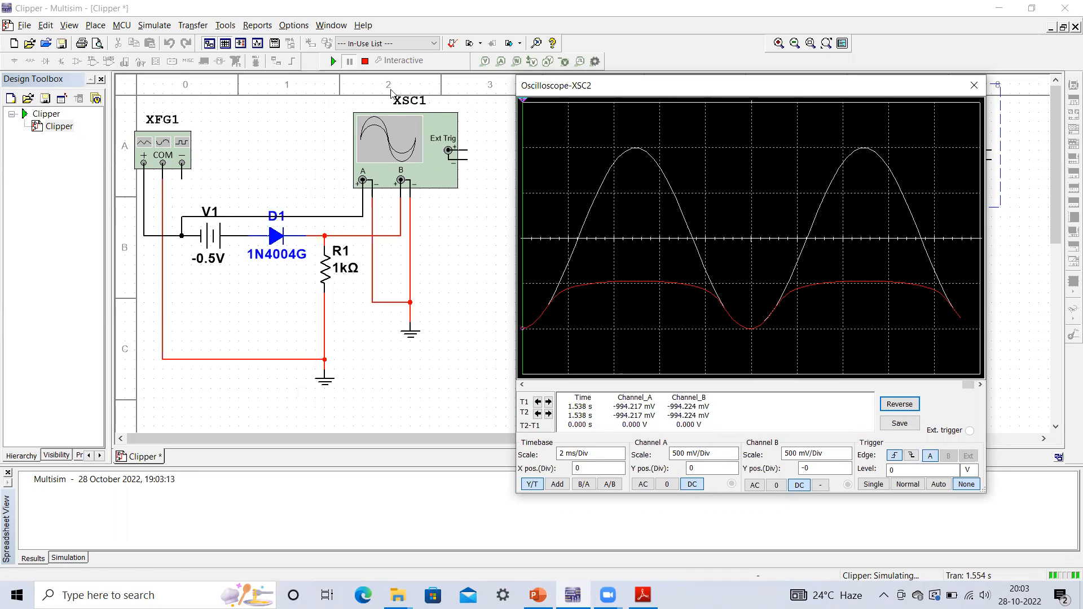
click(365, 61)
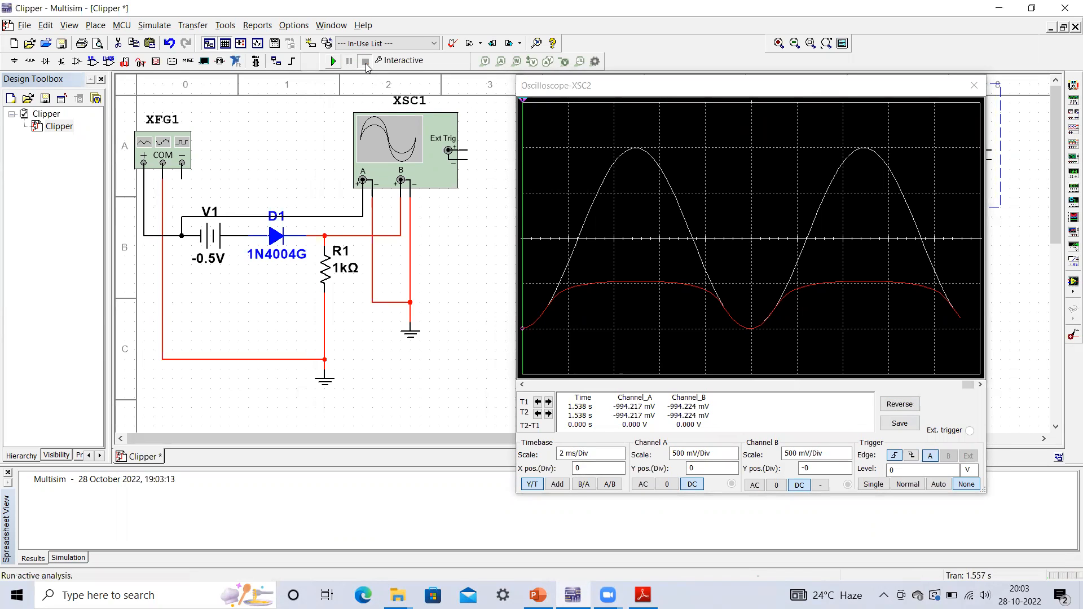